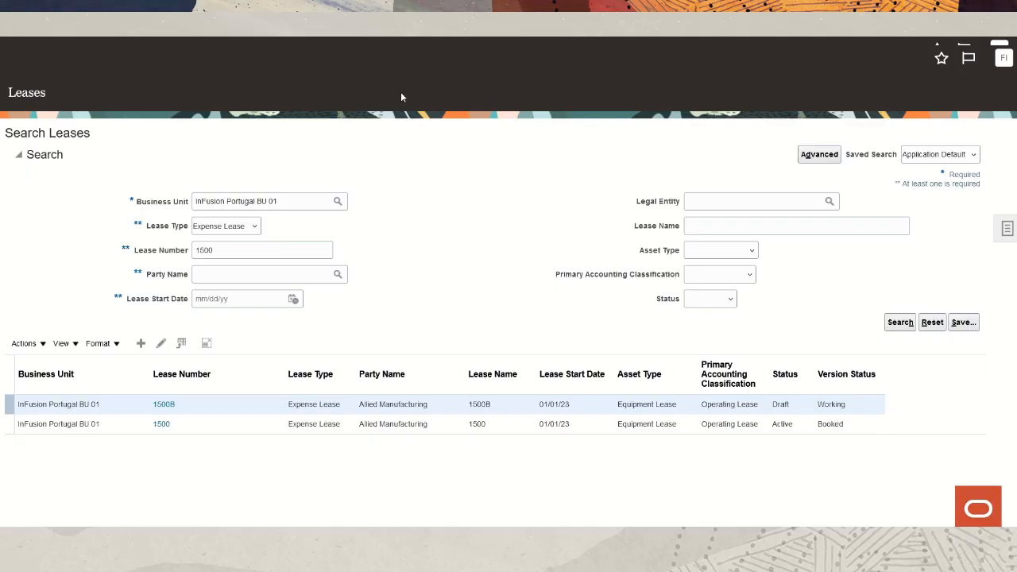
Open draft lease 1500B, mark it as a migrated lease with the Gross right-of-use basis, and save it
left_click(161, 404)
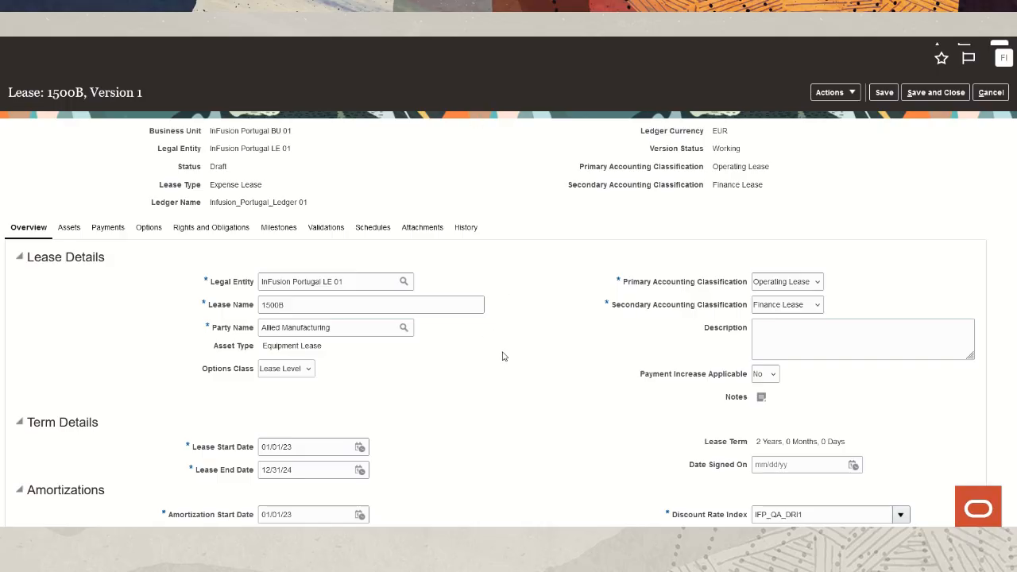
scroll(502, 357, "down", 3)
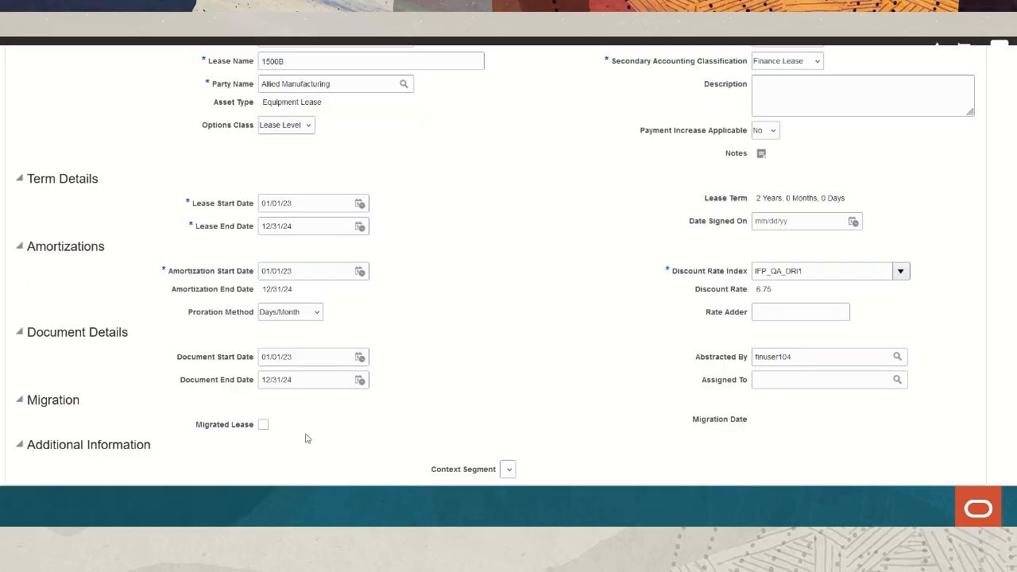
left_click(263, 427)
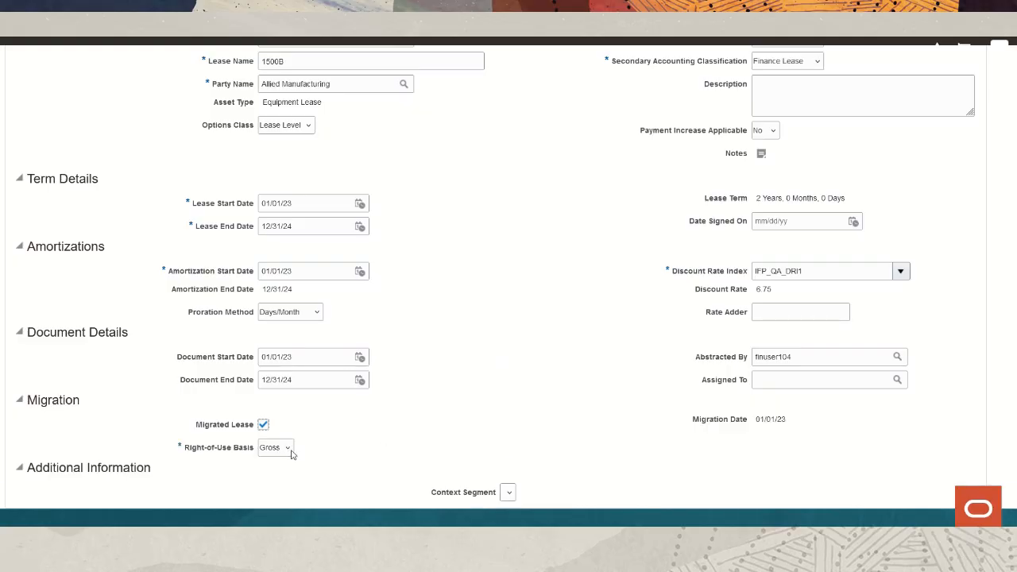
left_click(288, 449)
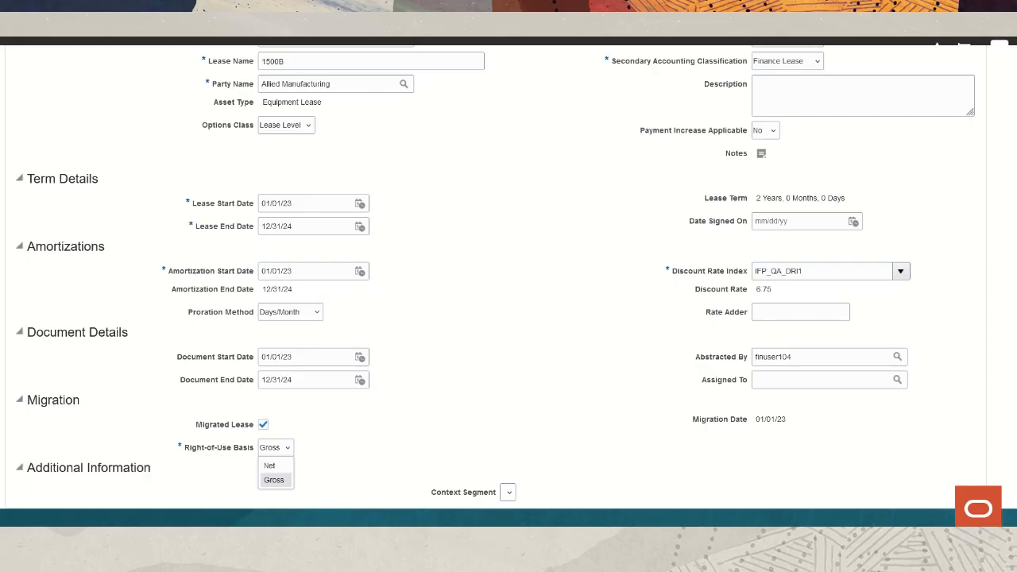
scroll(508, 182, "up", 5)
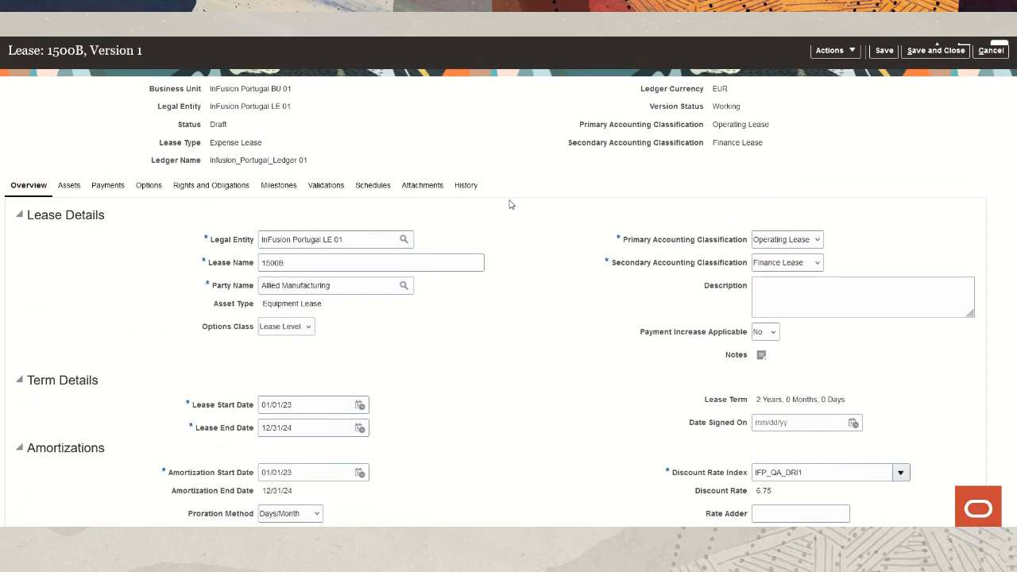
left_click(885, 93)
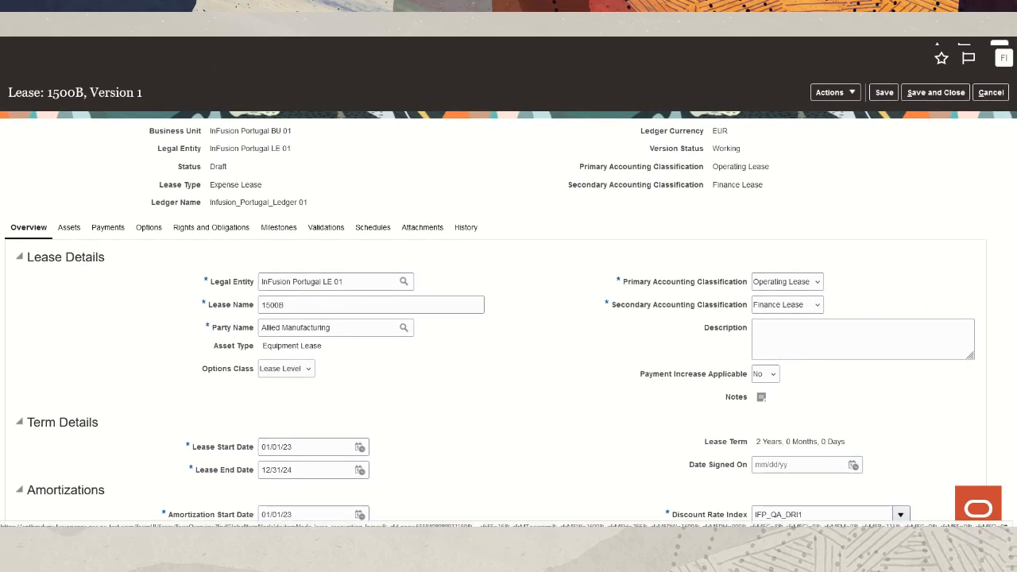
Start a new asset for the lease and select Assembly Conveyor as its item
left_click(70, 231)
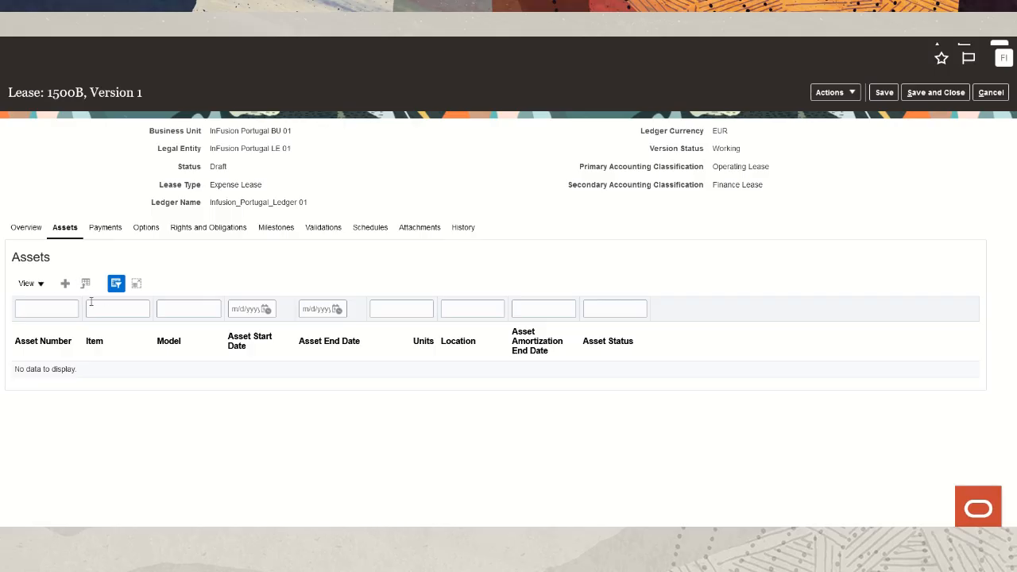
left_click(69, 285)
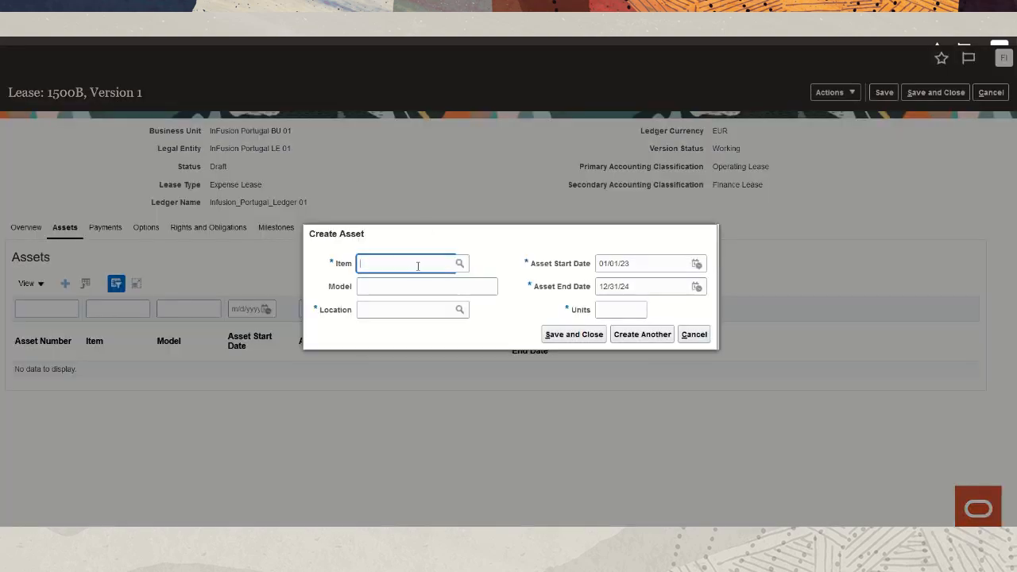
type("assembly")
left_click(459, 265)
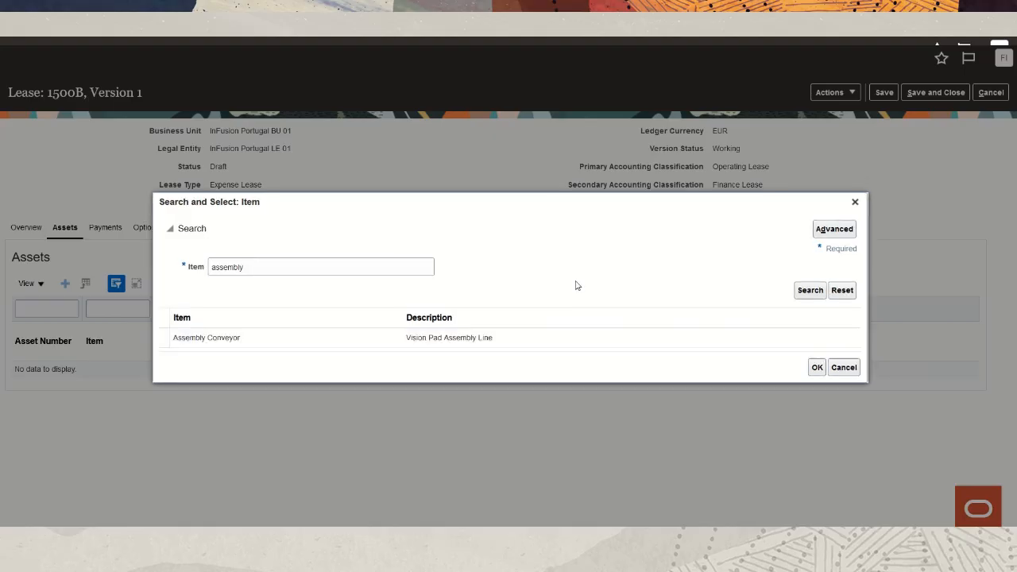
left_click(251, 344)
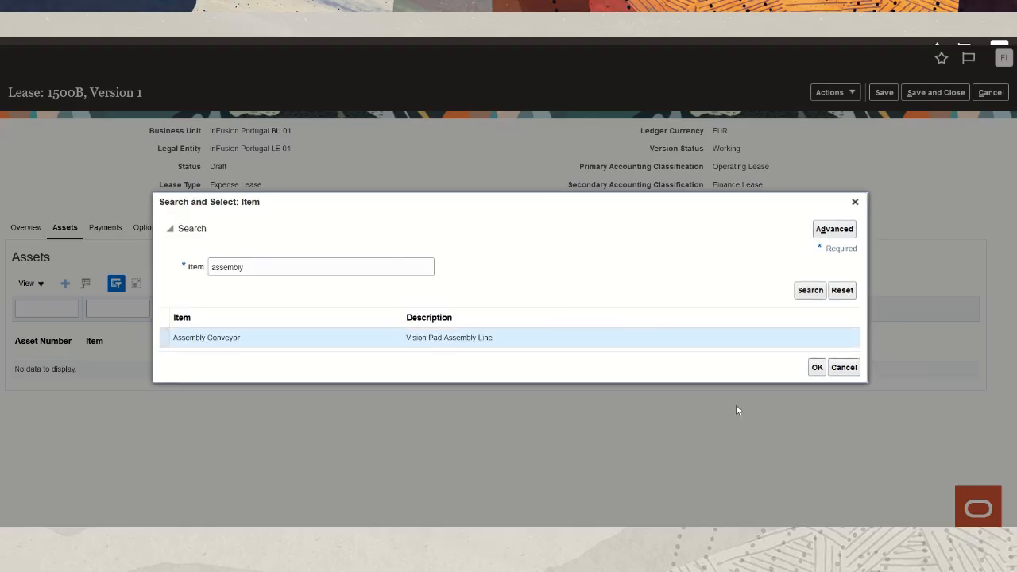
left_click(818, 370)
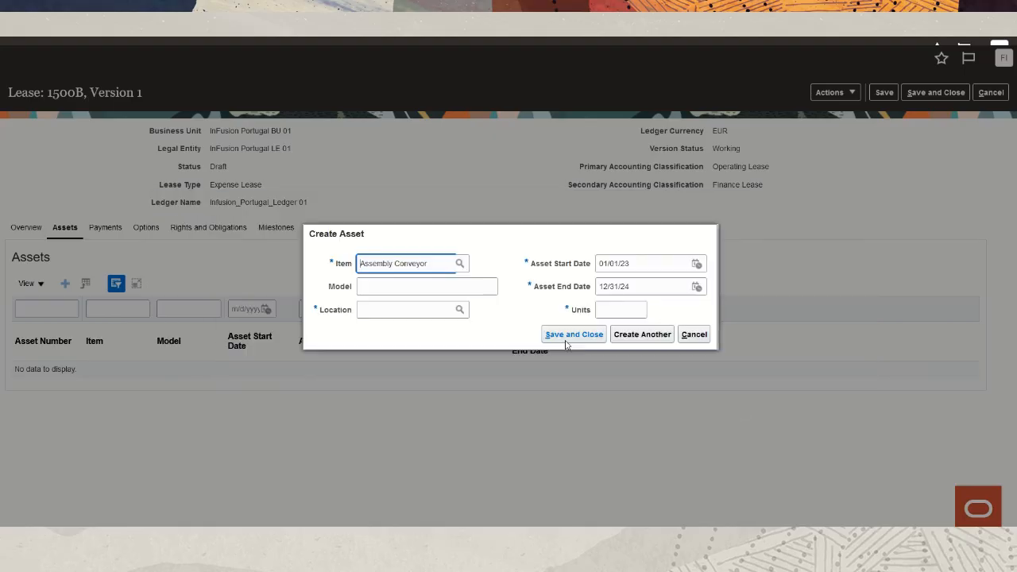
Set the asset's model to 1000, location to ABC001 and units to 1, and save the asset
left_click(398, 287)
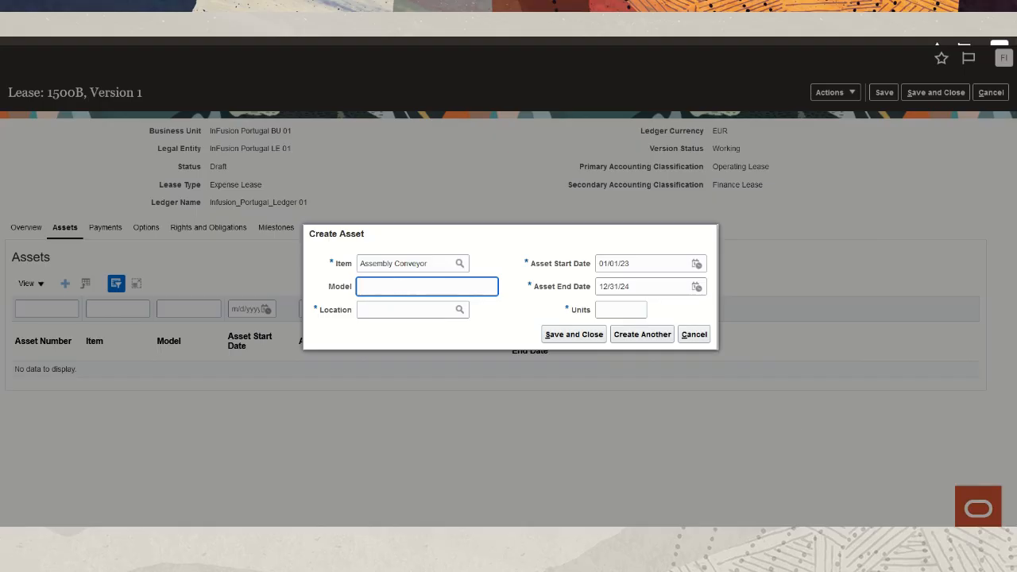
type("1000")
left_click(418, 311)
type("abc")
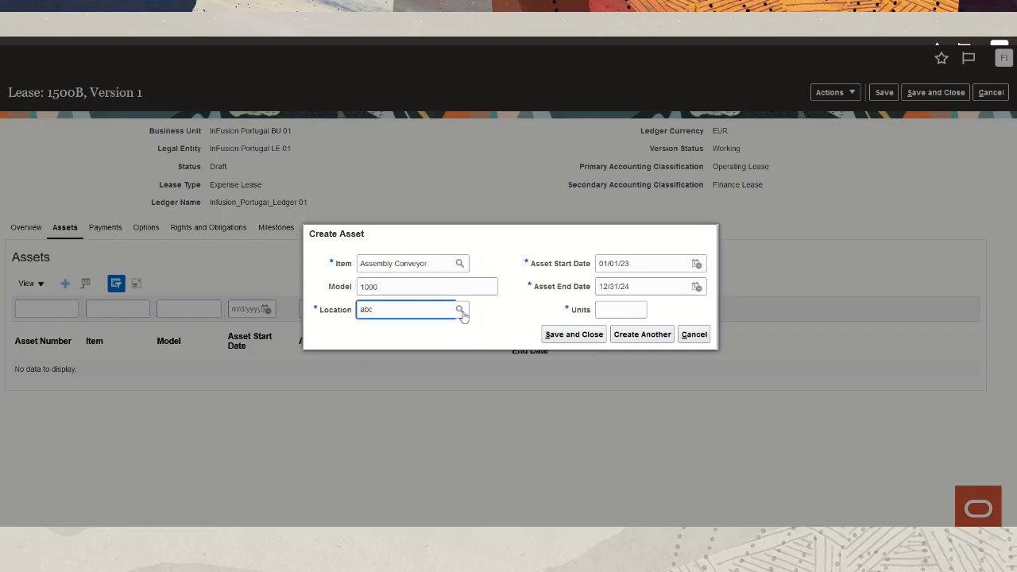
left_click(460, 312)
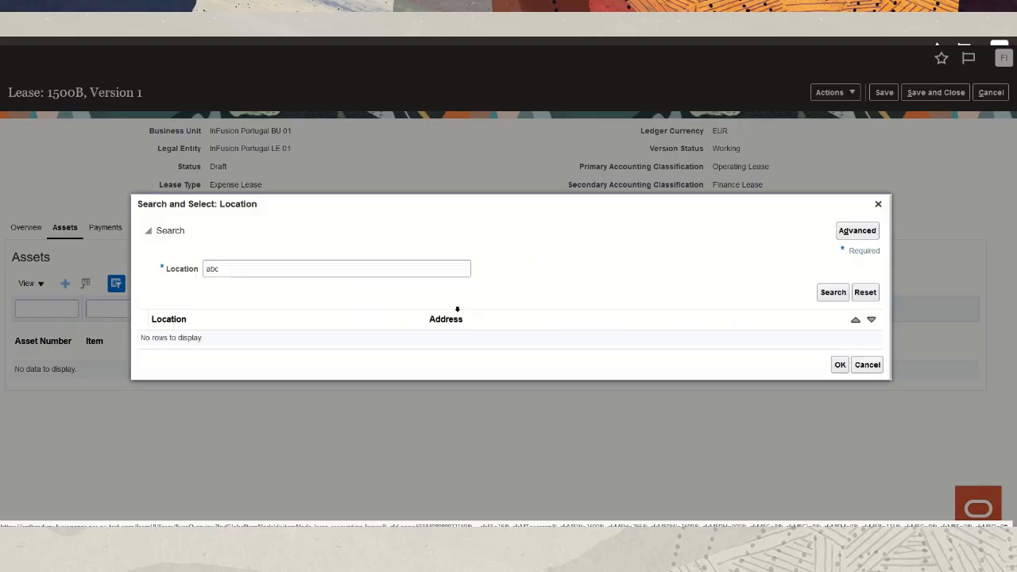
left_click(833, 294)
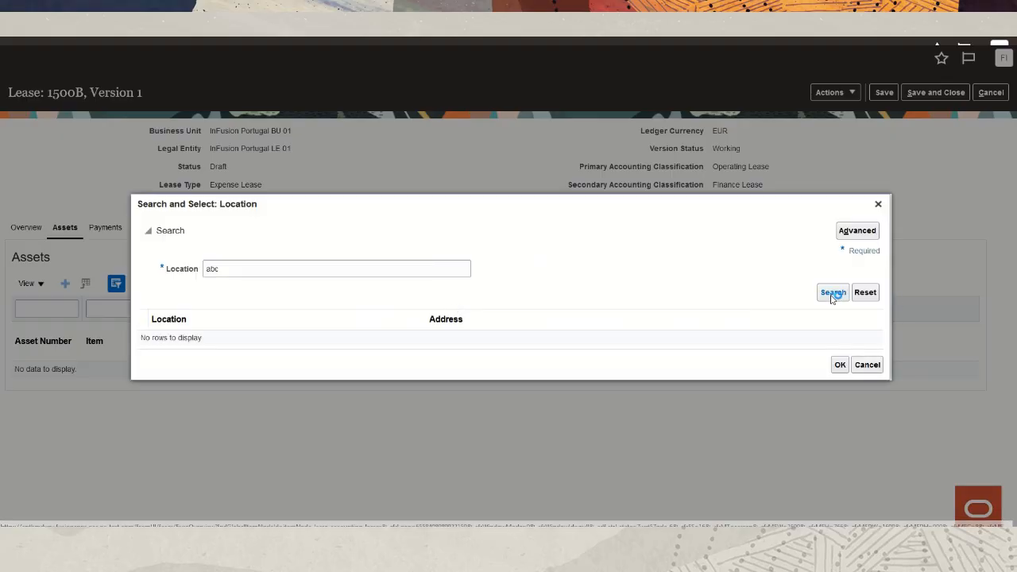
left_click(181, 341)
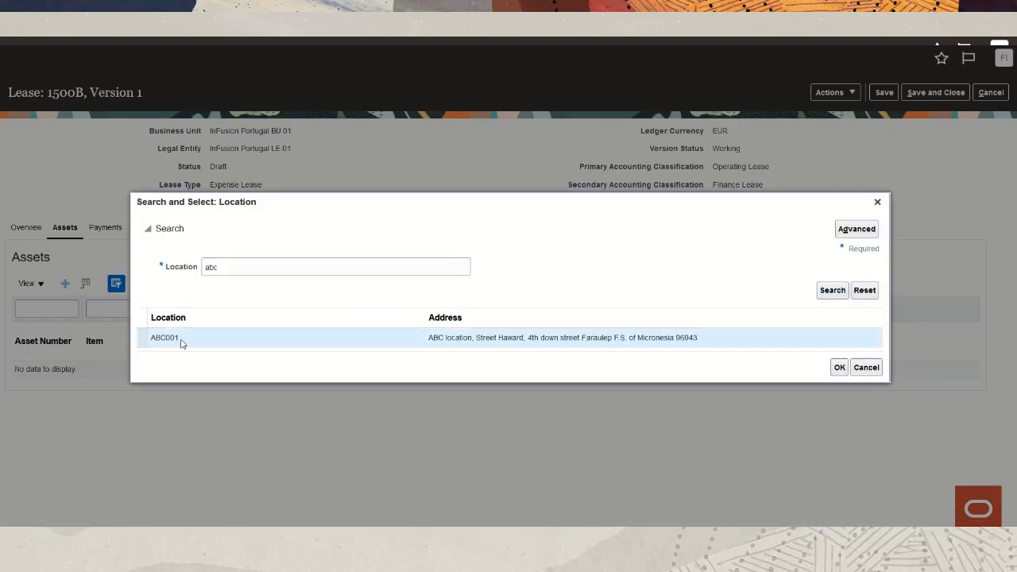
left_click(840, 368)
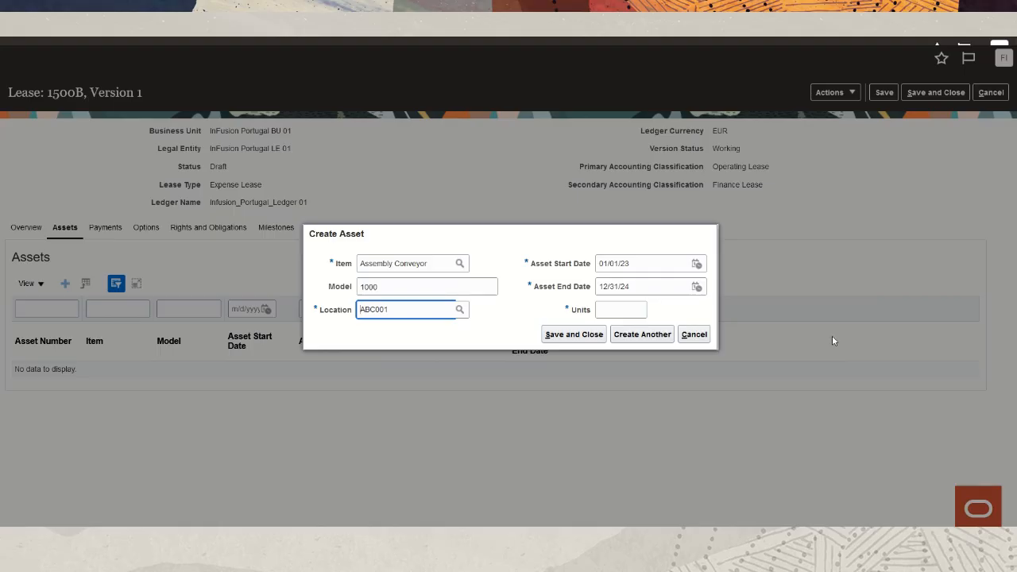
left_click(626, 309)
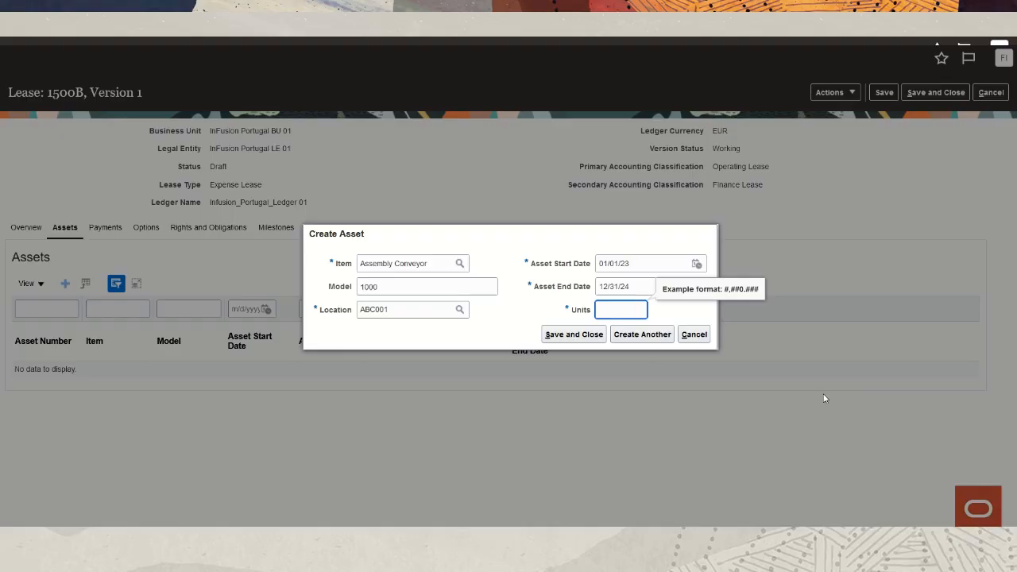
left_click(565, 340)
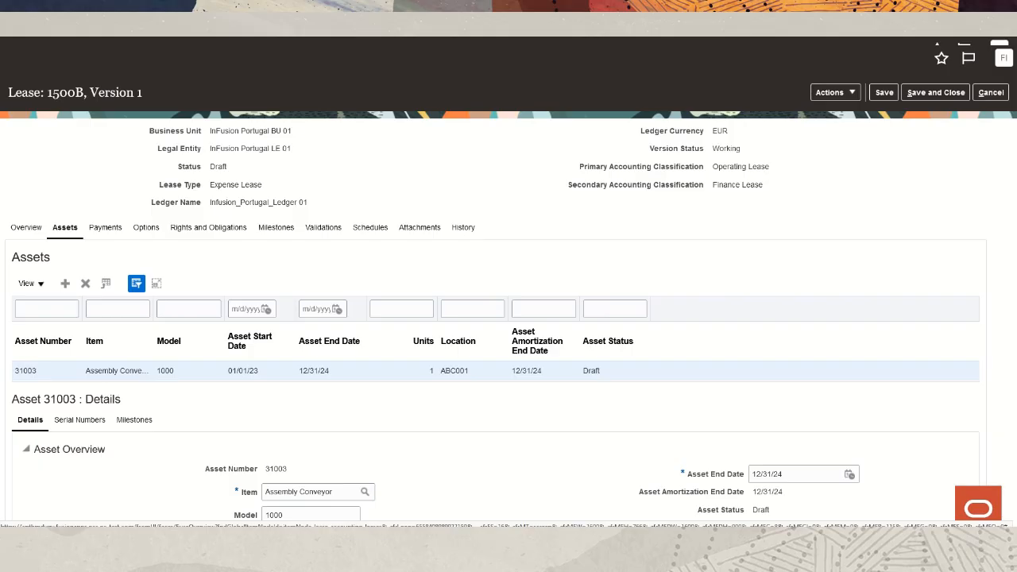
Start a new lease payment based on payment template IFP_QA_PTT1, leaving the asset number blank
left_click(105, 228)
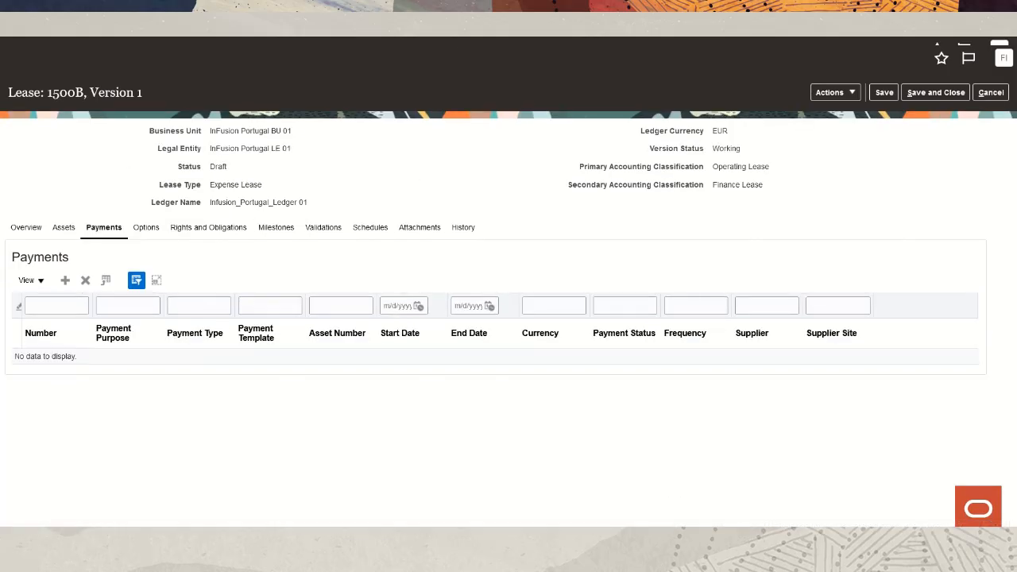
left_click(65, 280)
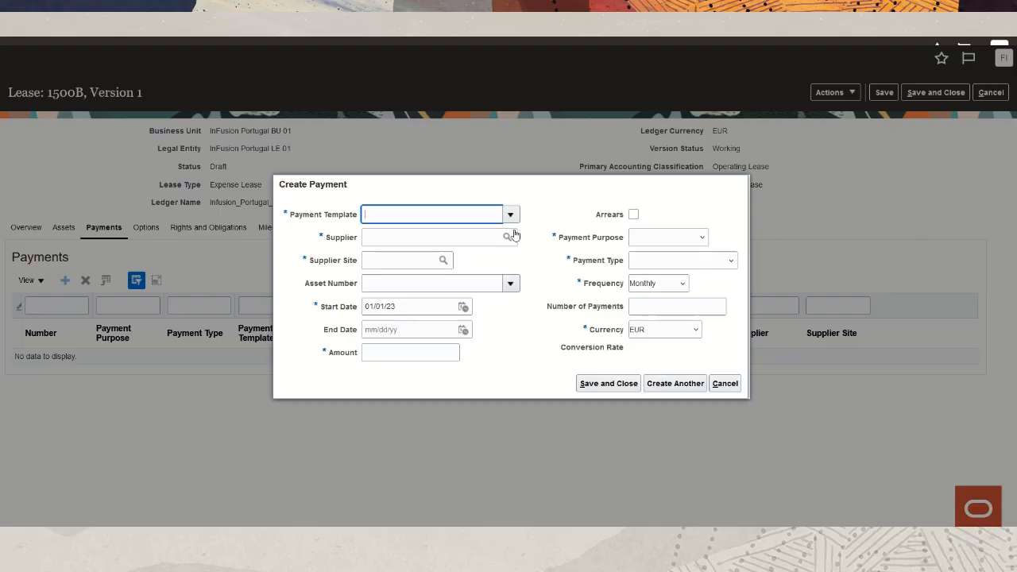
left_click(511, 215)
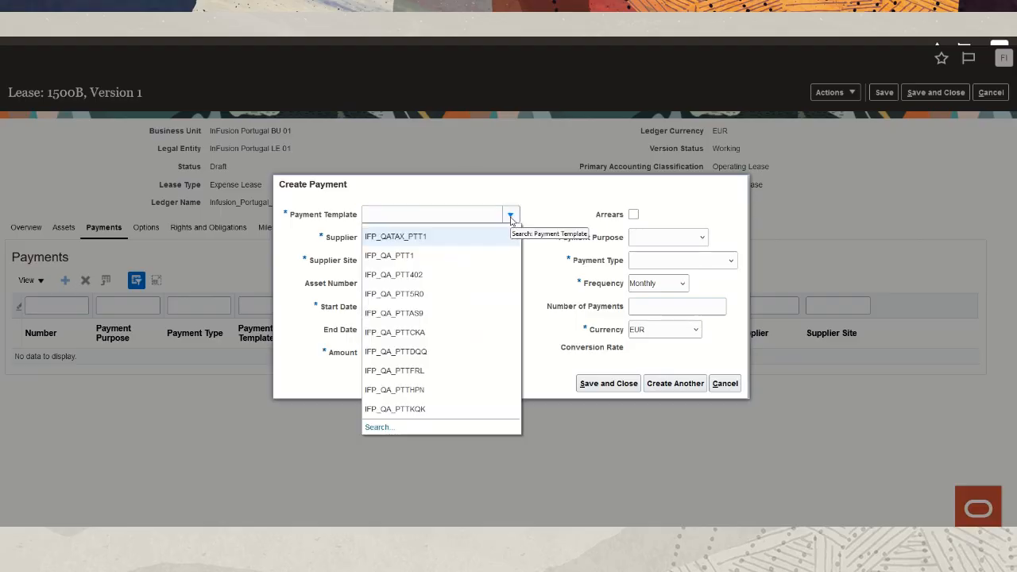
left_click(410, 261)
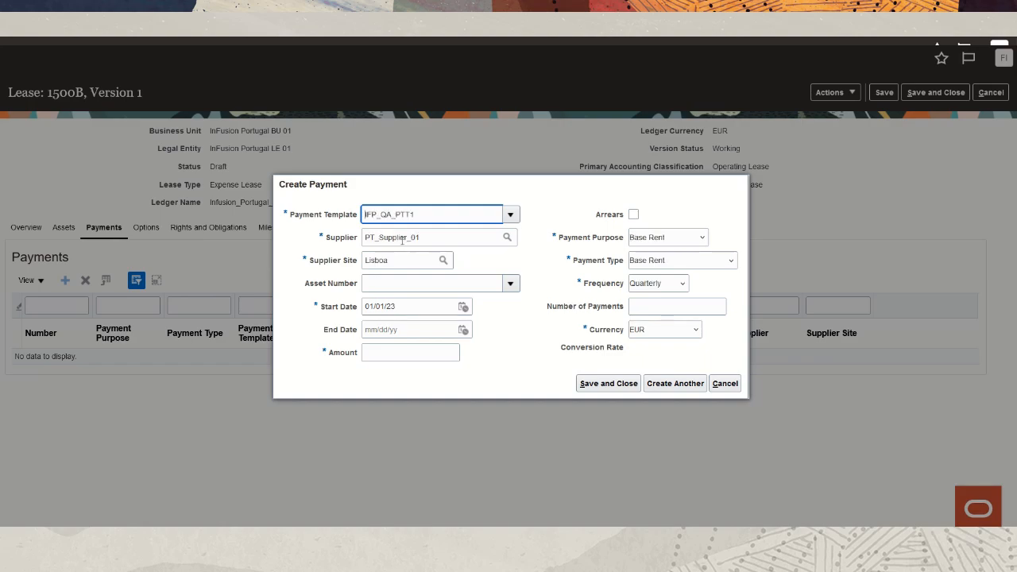
left_click(403, 238)
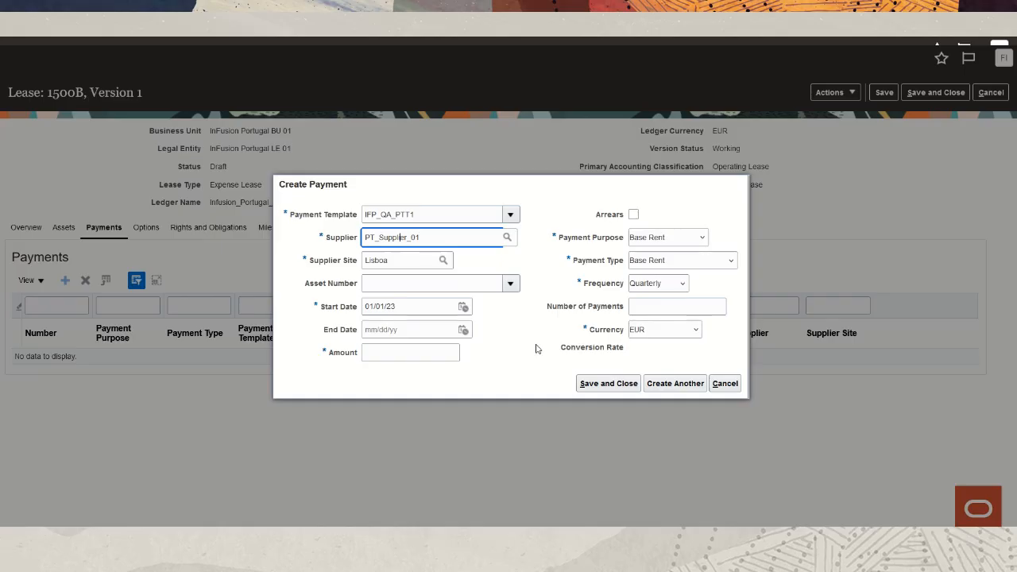
left_click(511, 284)
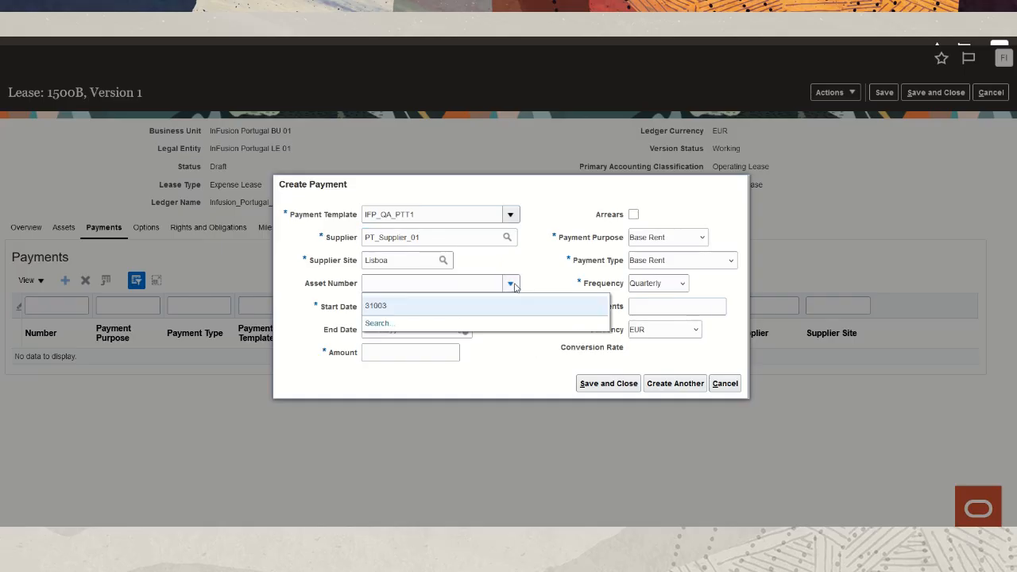
left_click(539, 273)
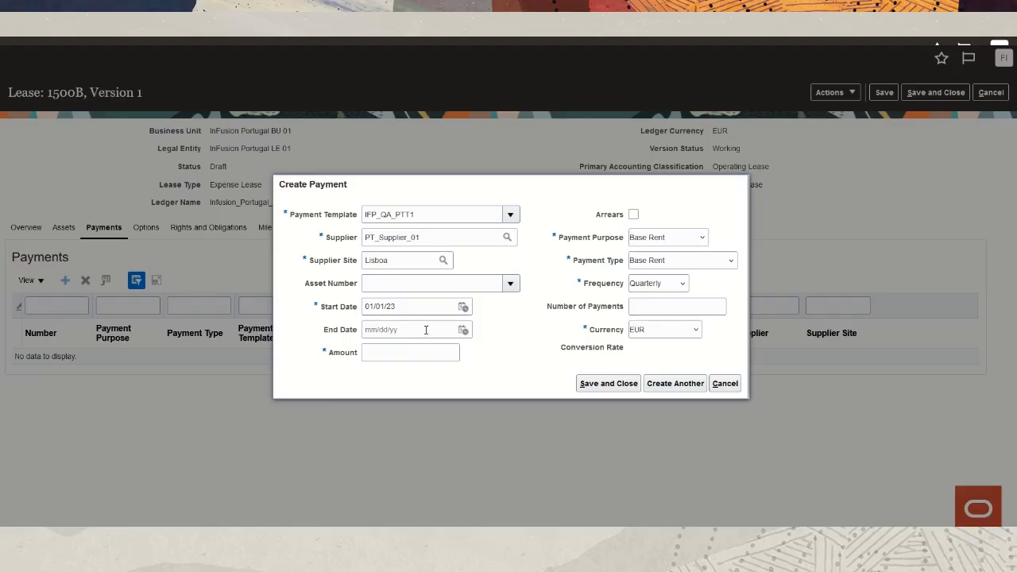
Set the payment amount to 20,000 and the number of payments to 8
left_click(429, 354)
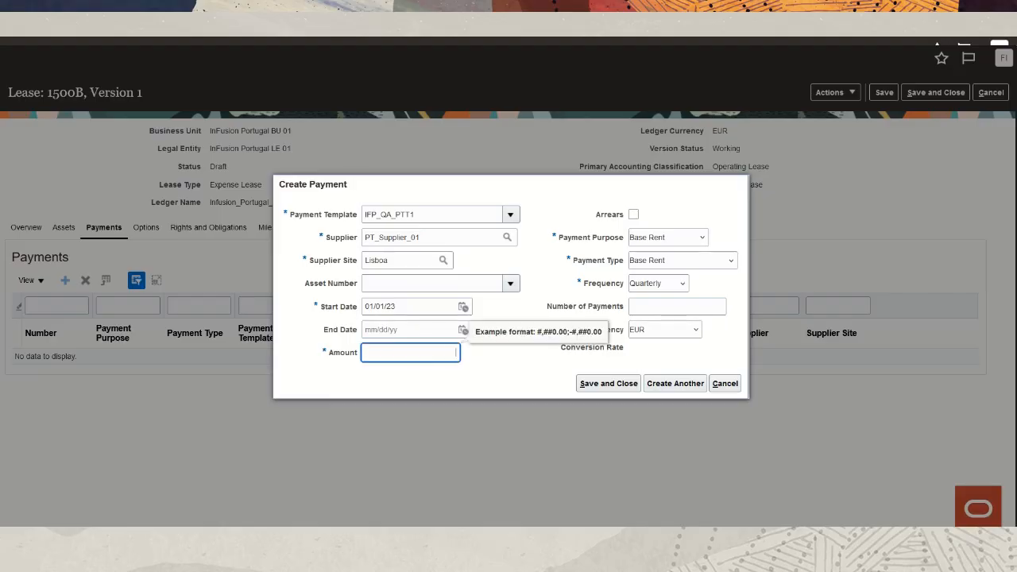
type("20000")
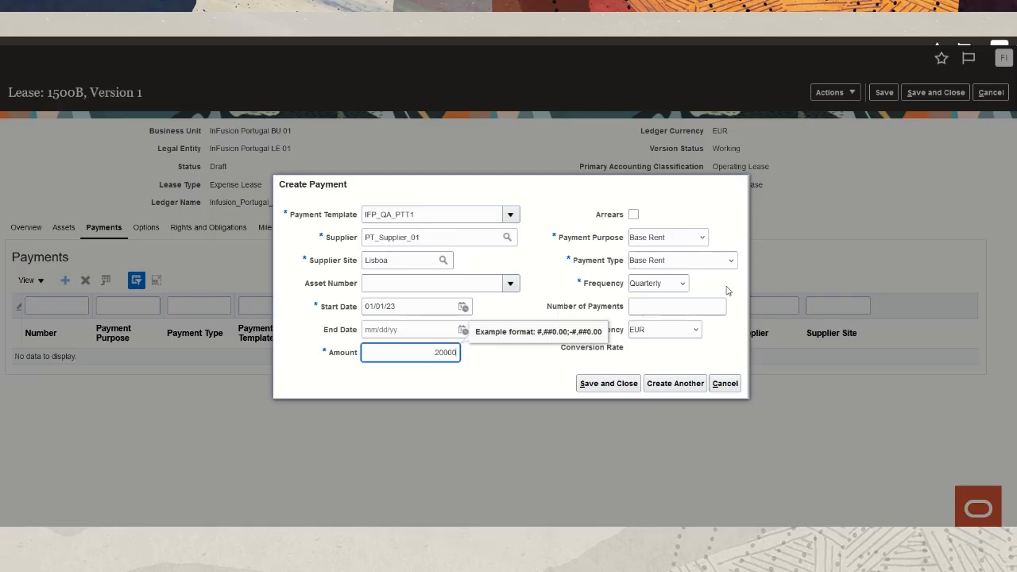
left_click(674, 305)
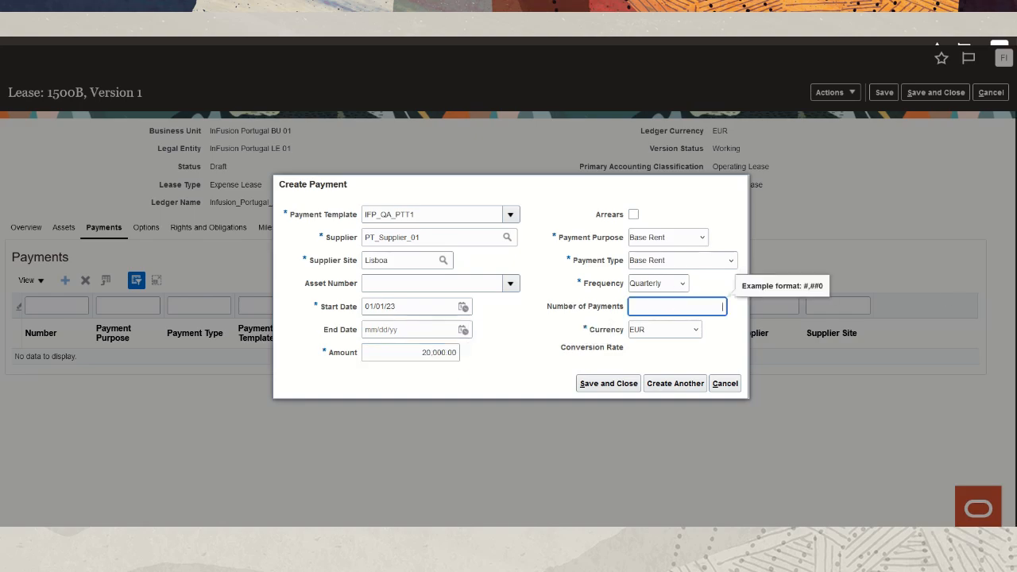
type("8")
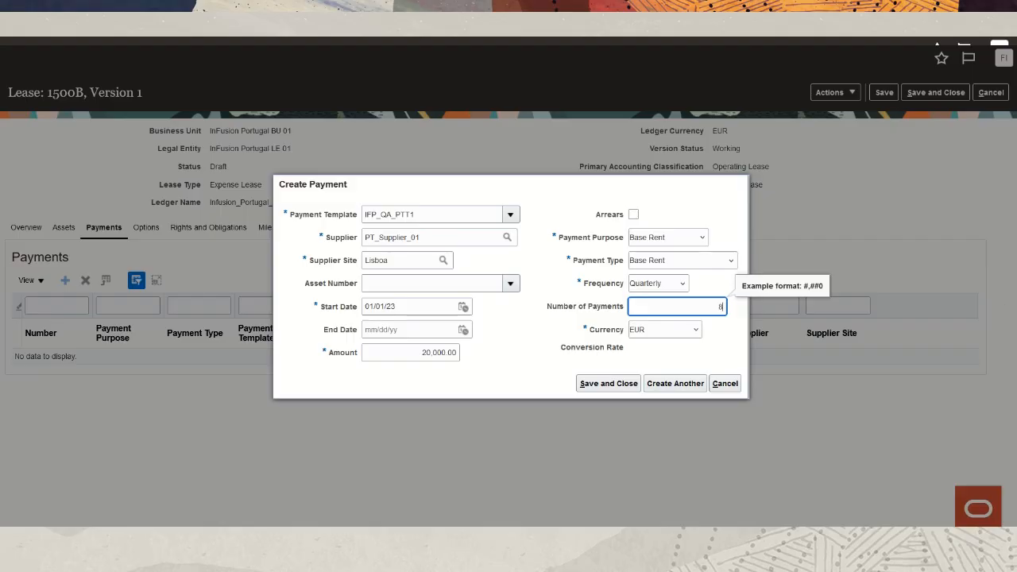
Change the payment currency to USD
left_click(696, 332)
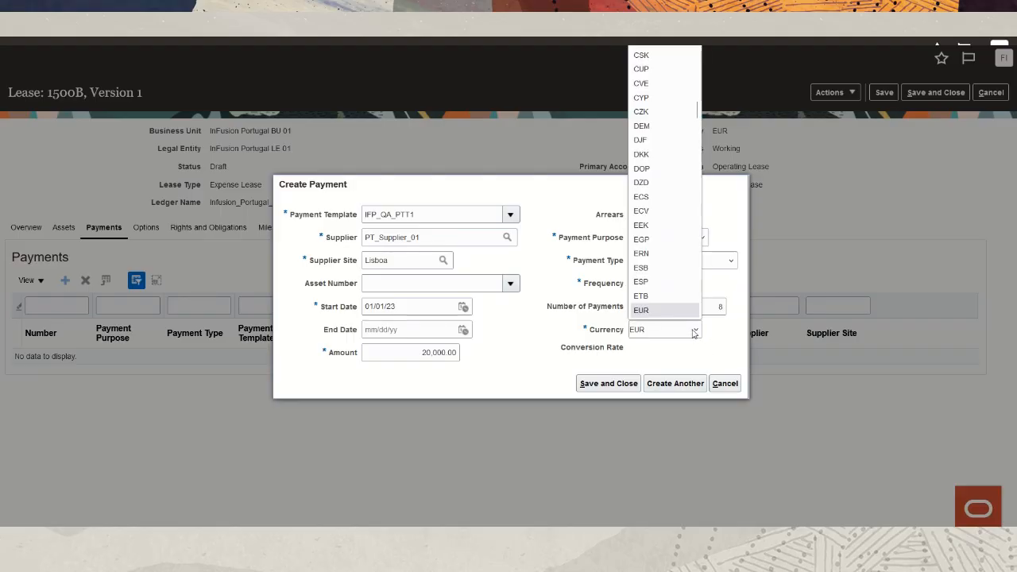
scroll(654, 289, "down", 2)
left_click_drag(696, 118, 692, 328)
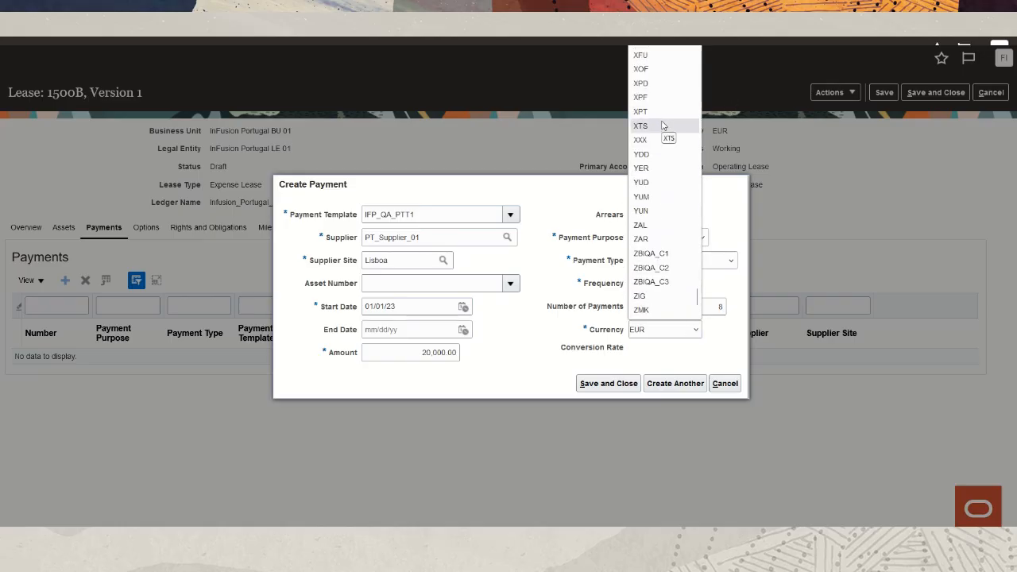
scroll(664, 126, "up", 10)
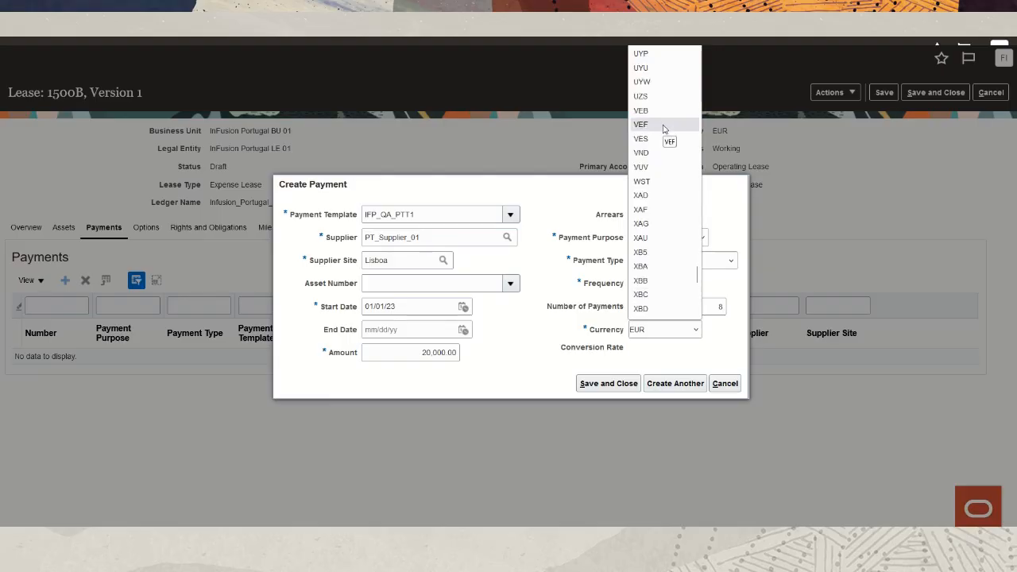
scroll(664, 129, "up", 2)
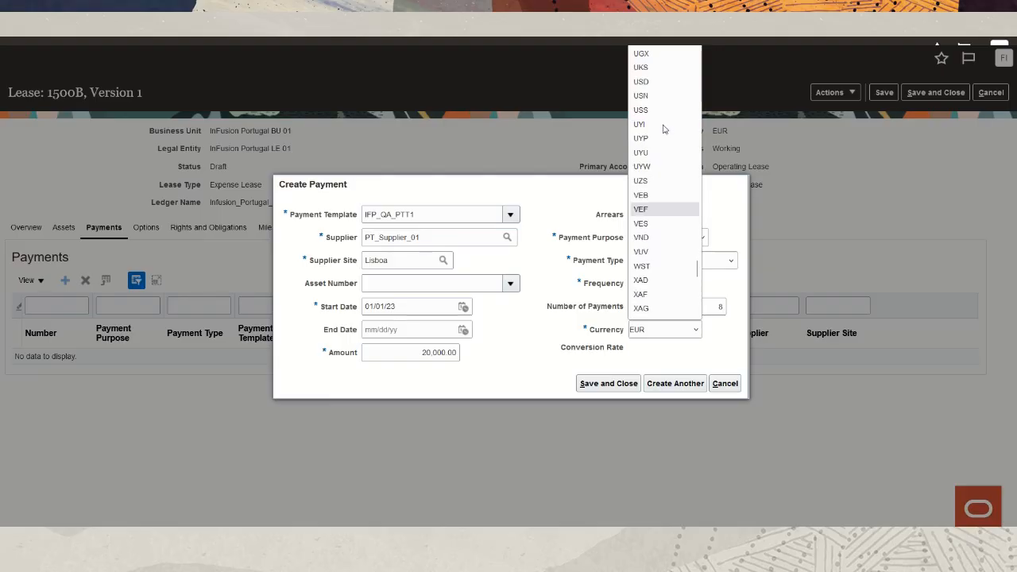
left_click(666, 83)
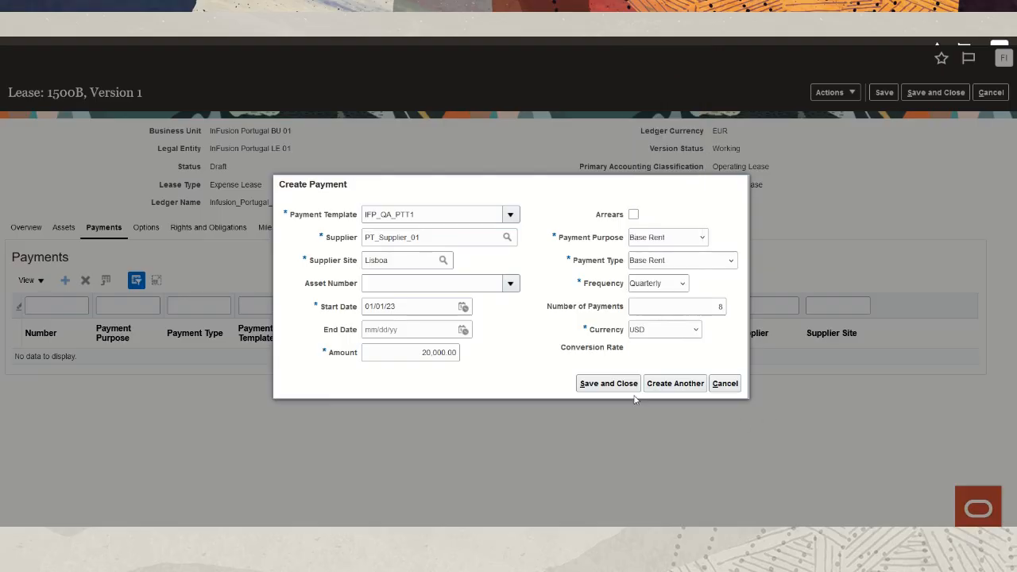
Save the new payment and open its accounting details at the migration balances
left_click(611, 385)
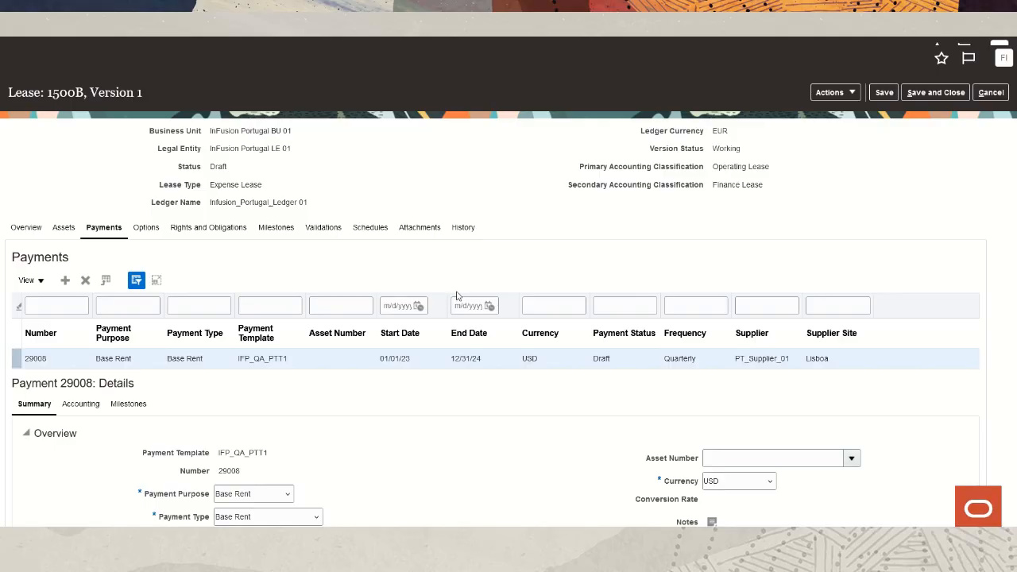
left_click(85, 407)
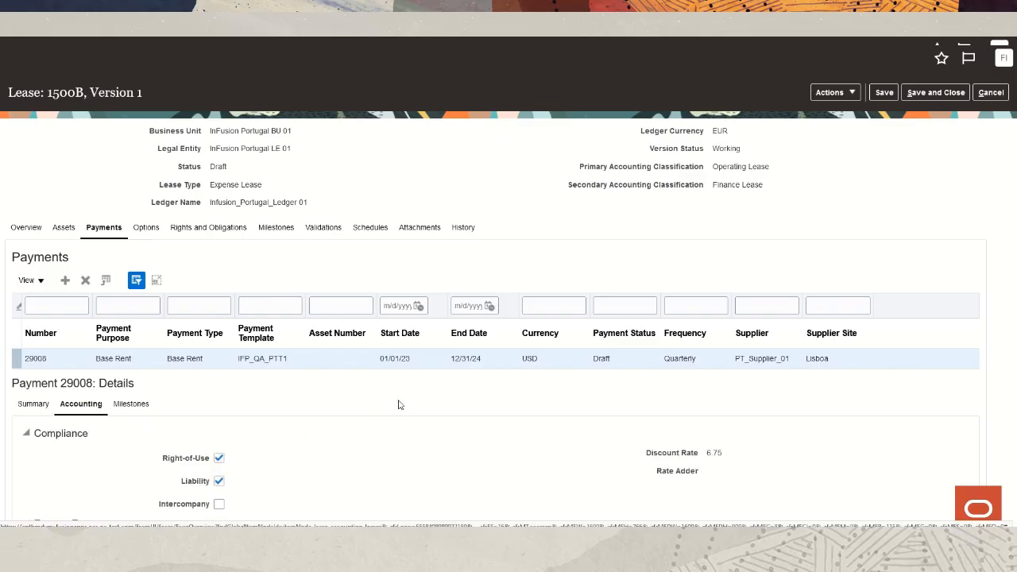
scroll(402, 402, "down", 3)
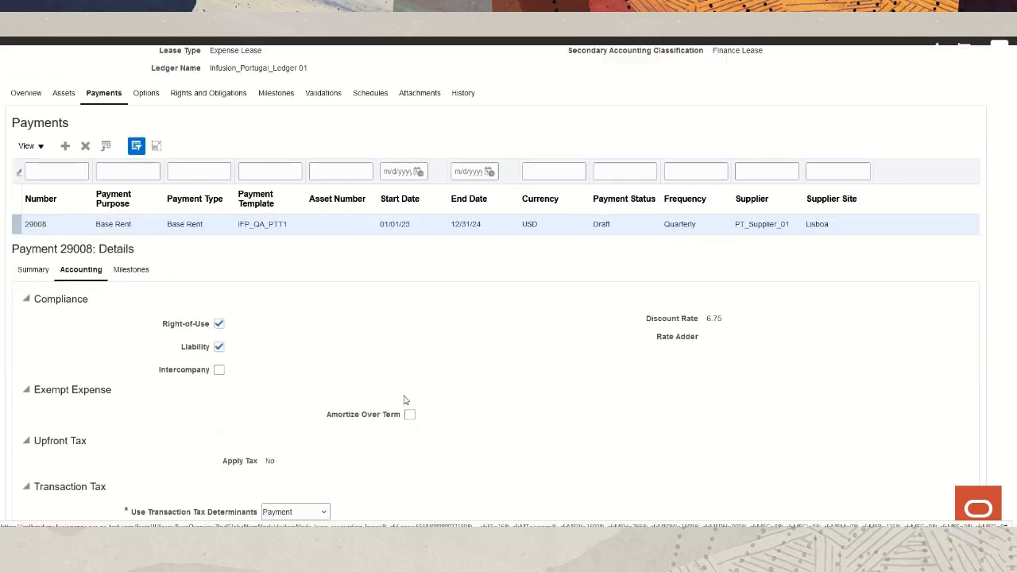
scroll(404, 400, "down", 4)
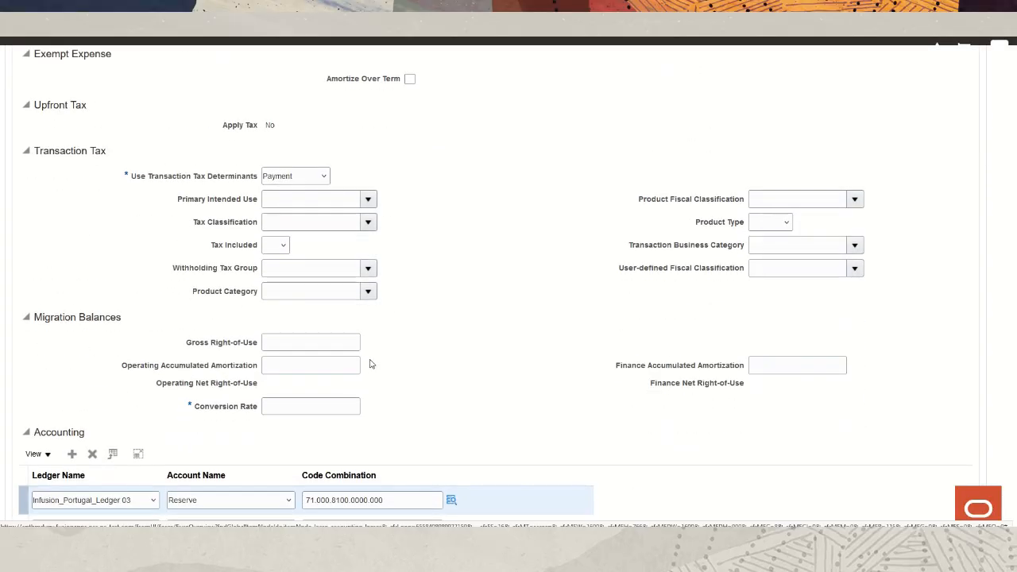
Set the payment's migration balances to 97,843.78 gross right-of-use, 23,278.98 operating accumulated amortization and 34,398.67 finance accumulated amortization
left_click(305, 341)
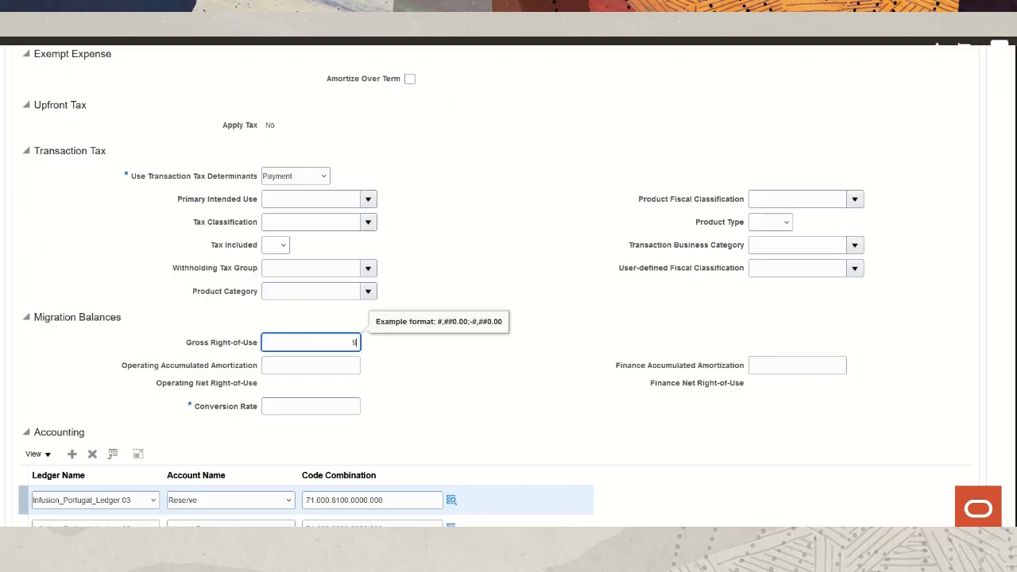
type("97843.78")
left_click(332, 367)
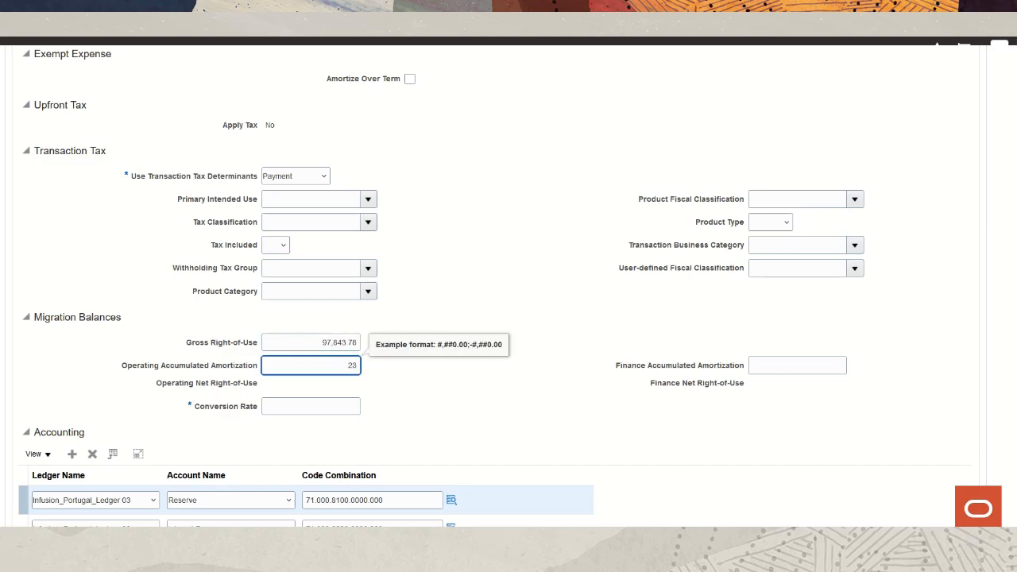
type("23278.98")
left_click(756, 365)
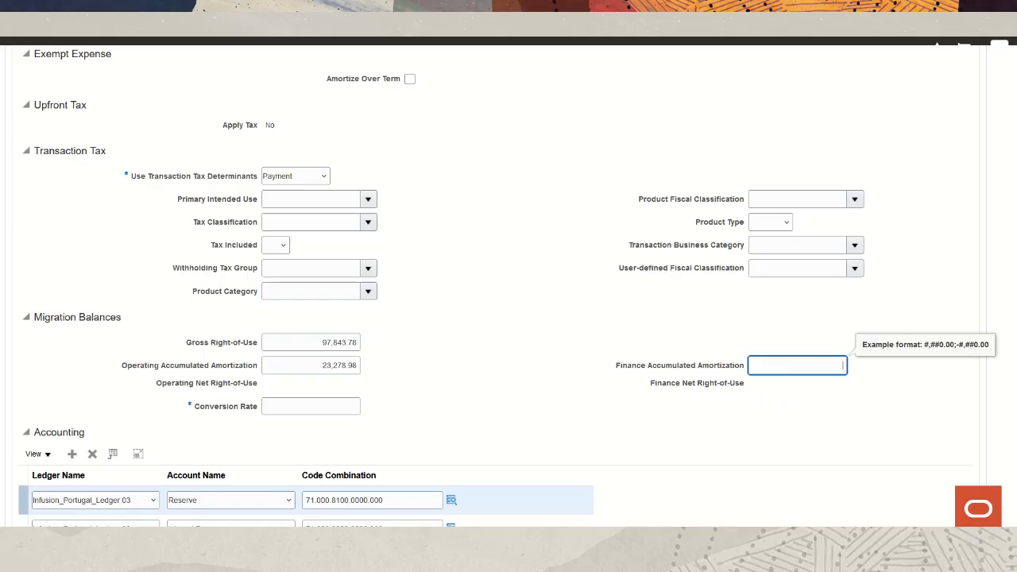
type("34398.67")
Set the migration conversion rate to 1.532, and save and close the lease
left_click(265, 409)
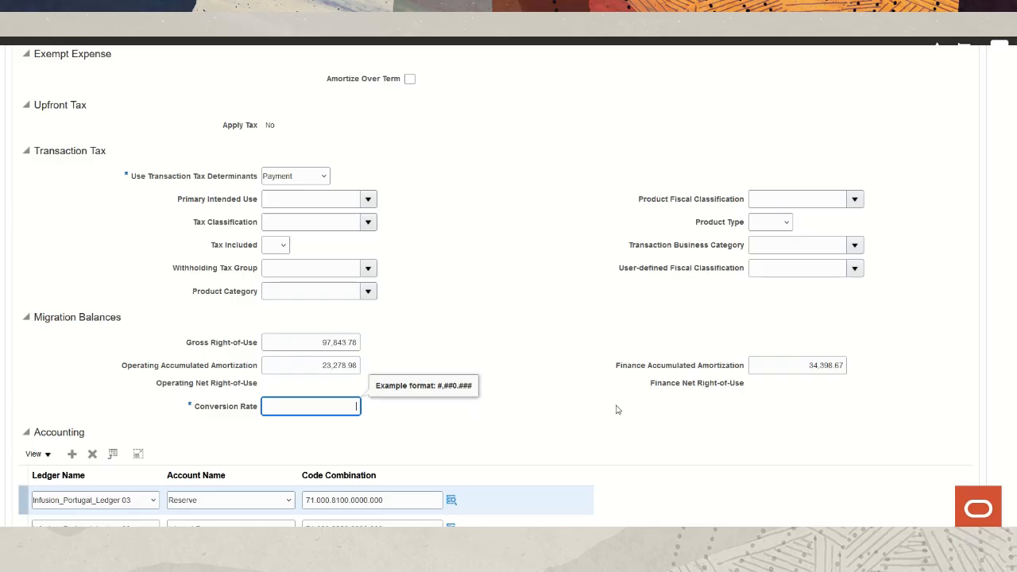
type("1.532")
scroll(602, 250, "down", 3)
scroll(603, 249, "up", 3)
scroll(602, 248, "up", 7)
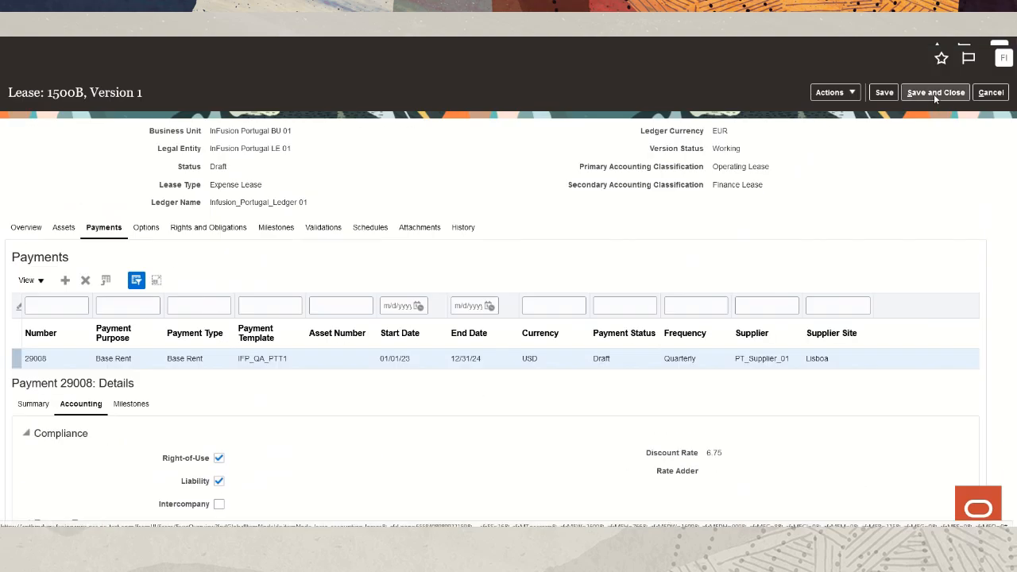
left_click(933, 94)
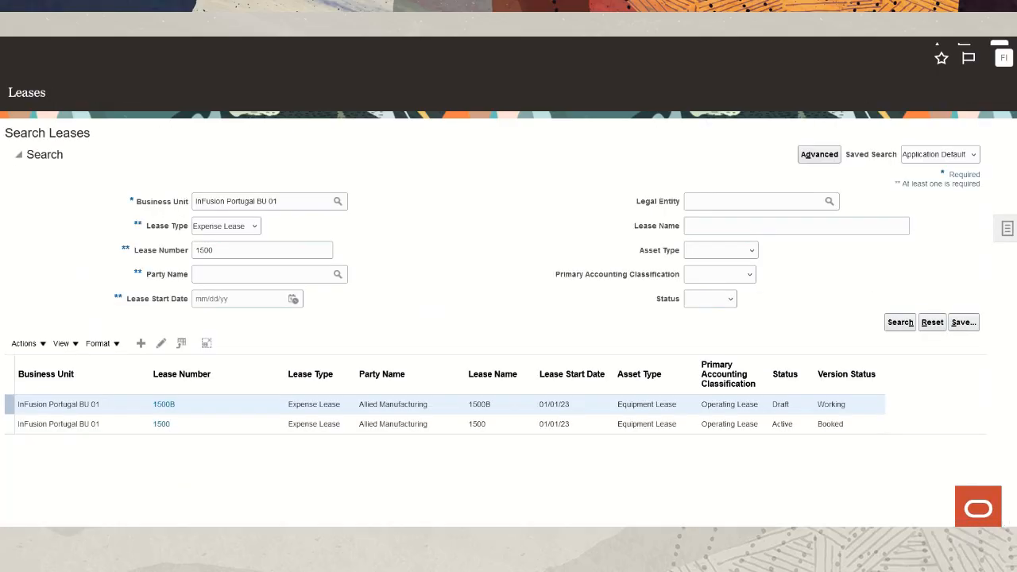
Reopen draft lease 1500B and show the actions available for it
left_click(165, 406)
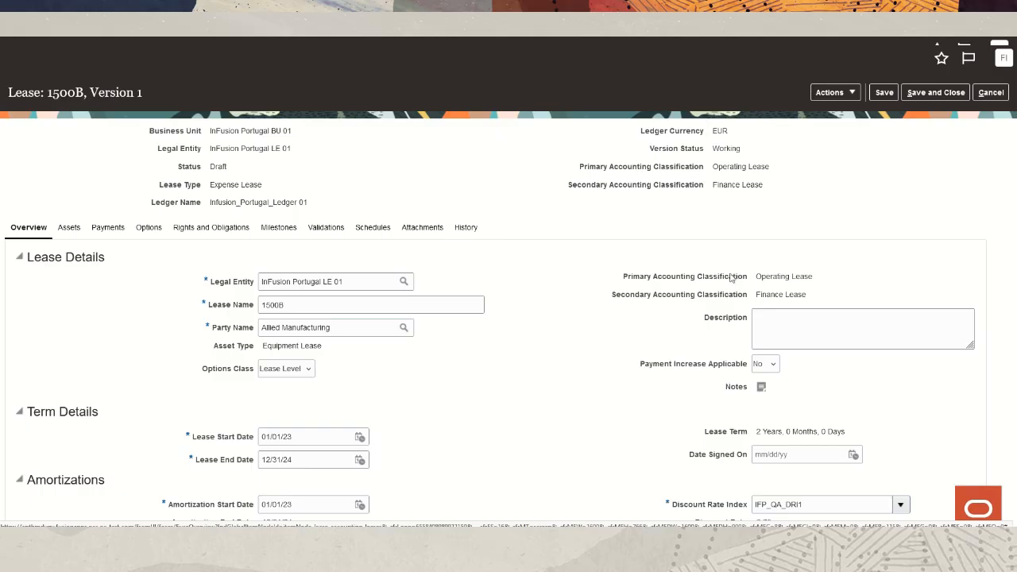
left_click(853, 92)
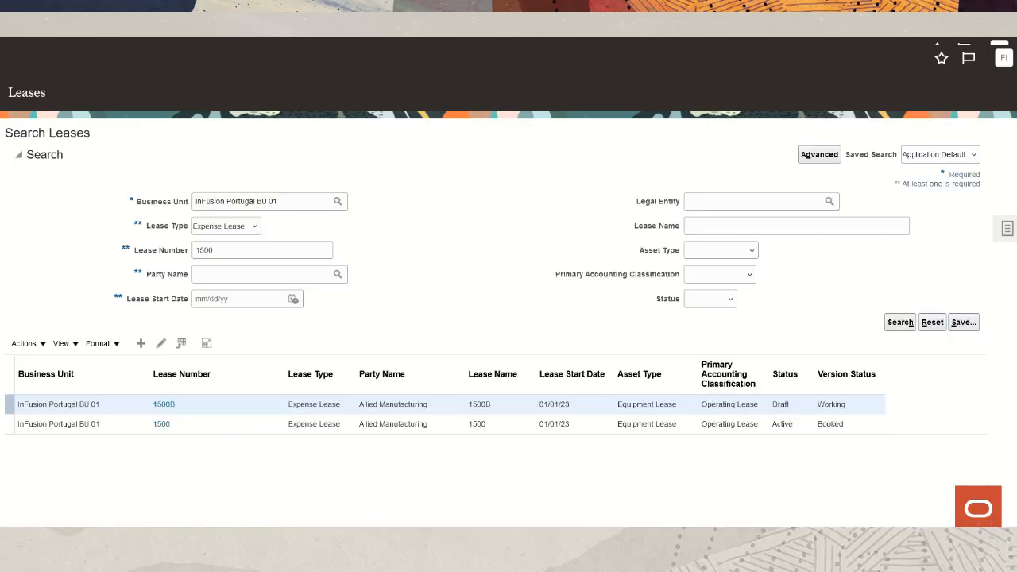
Select the active lease 1500 and open the Review Journal Entries task
left_click(1008, 229)
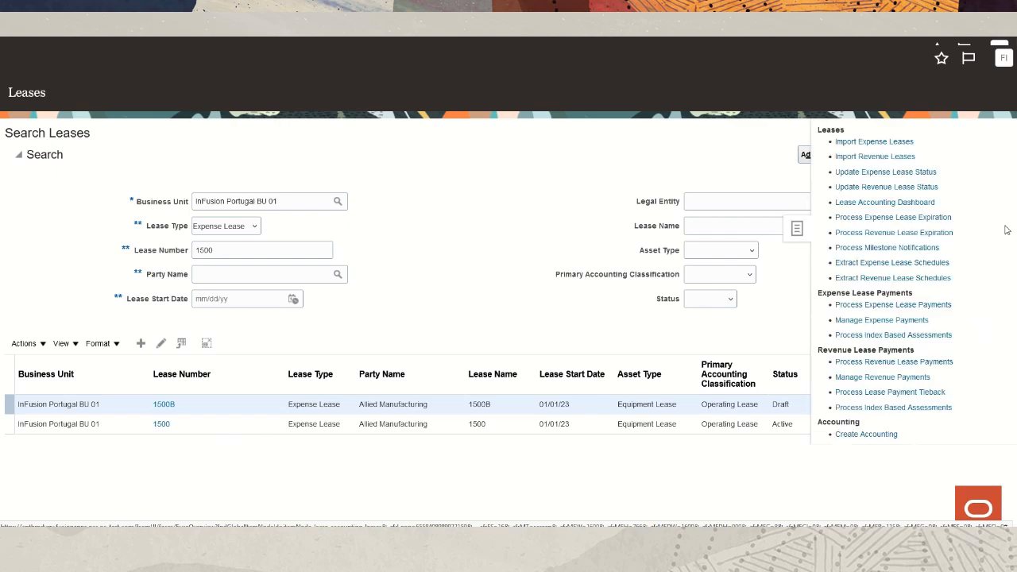
scroll(964, 405, "down", 2)
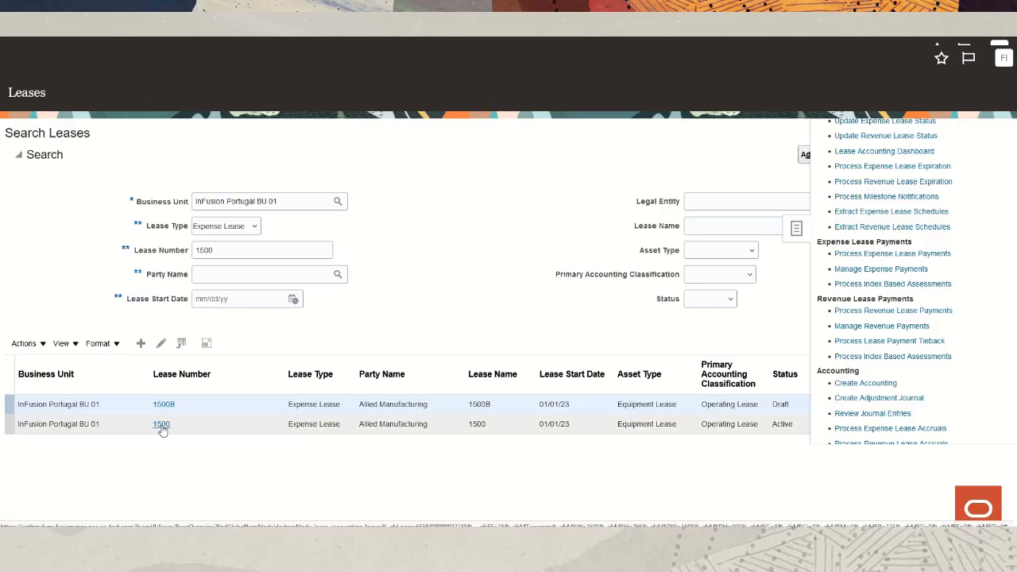
left_click(241, 433)
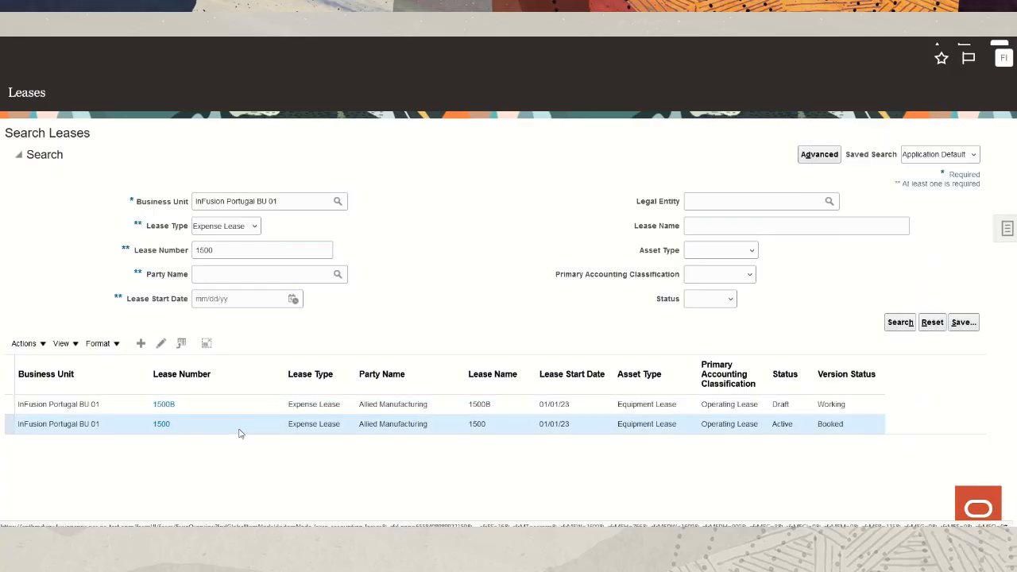
left_click(1007, 230)
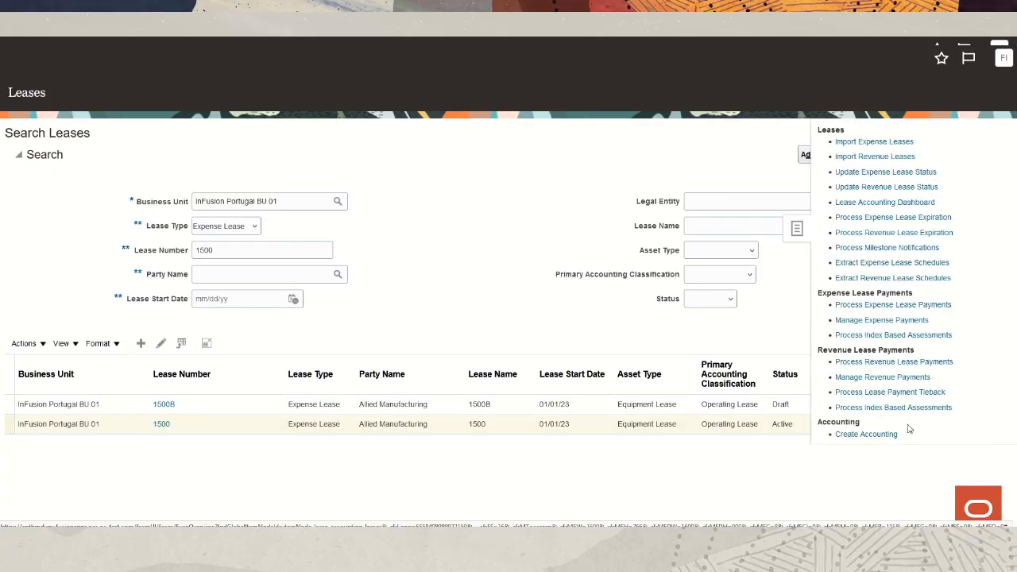
scroll(949, 418, "down", 1)
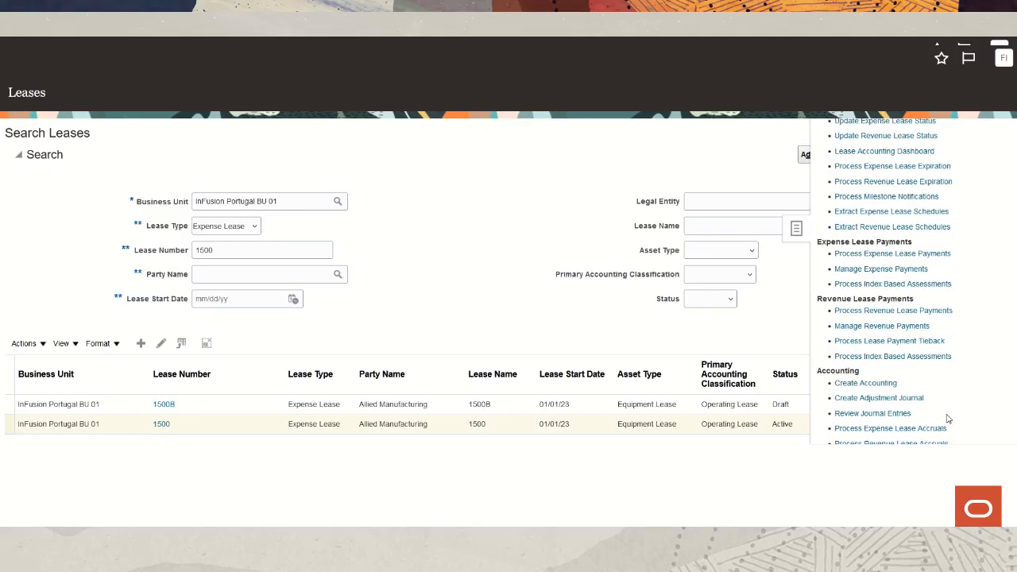
left_click(892, 414)
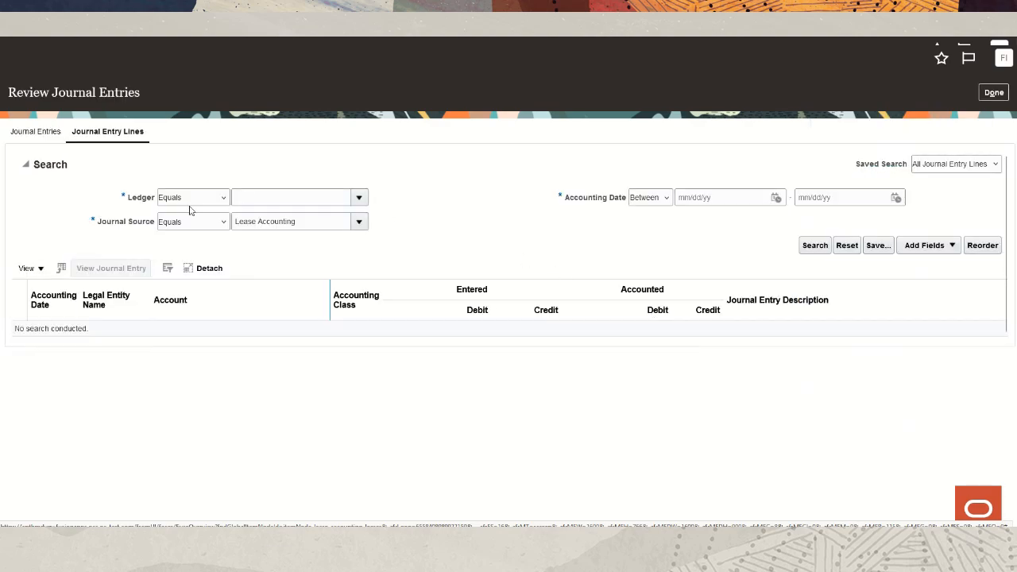
Set the journal entry line search to ledger Infusion_Portugal_Ledger 01 and accounting dates from 01/01/23 to 12/31/24
left_click(361, 199)
left_click(333, 221)
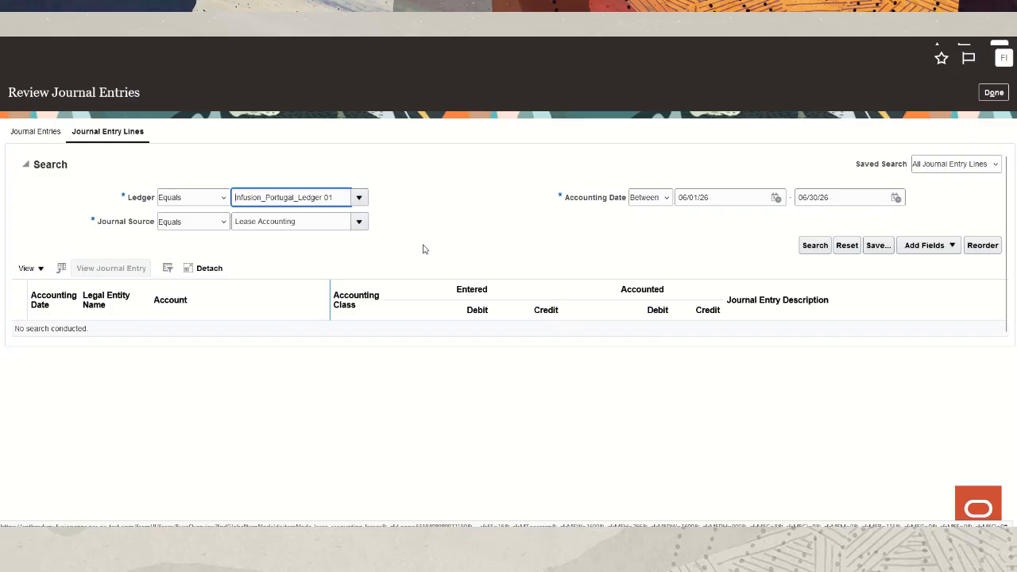
left_click(723, 198)
key("ctrl+a")
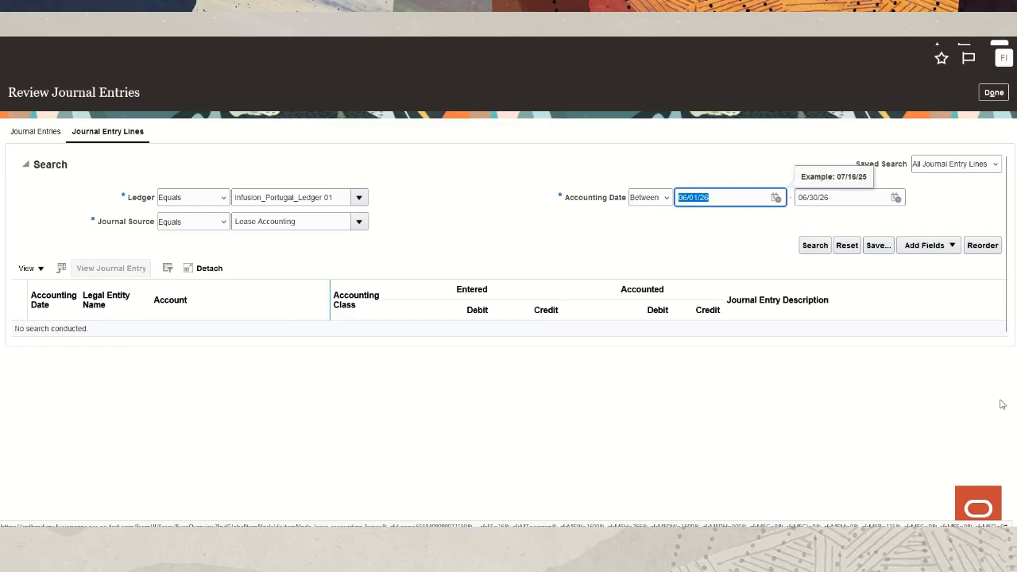
type("01/01/")
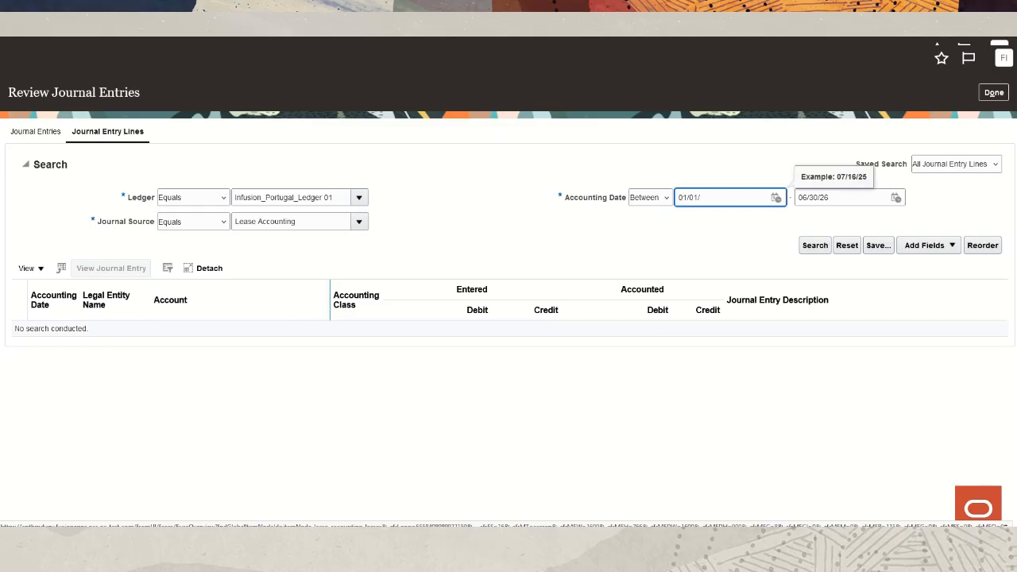
type("23")
left_click(821, 197)
triple_click(822, 197)
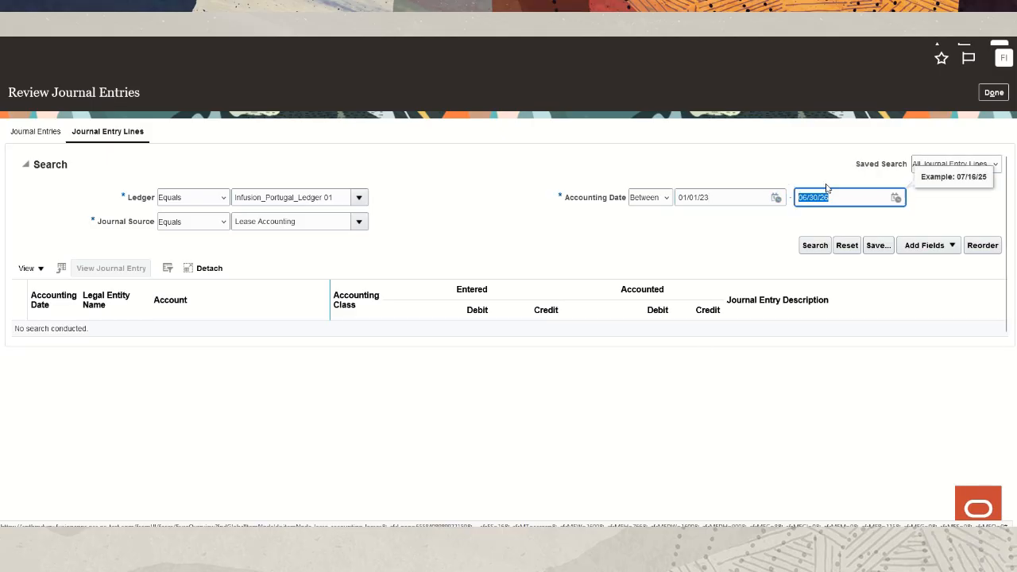
type("12/31/24")
left_click(728, 246)
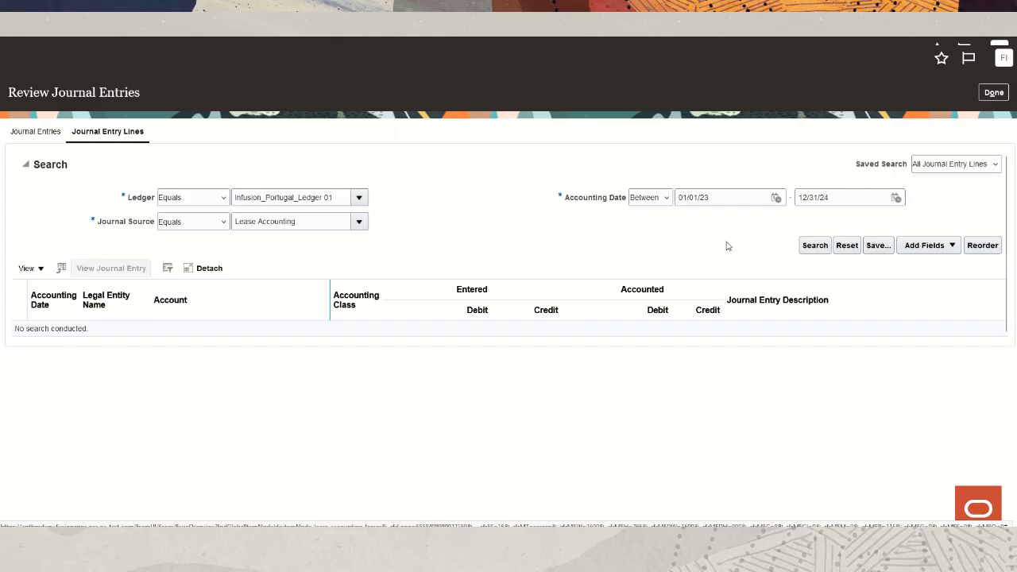
Add Journal Entry Description as a search field and set its operator to Contains
left_click(948, 248)
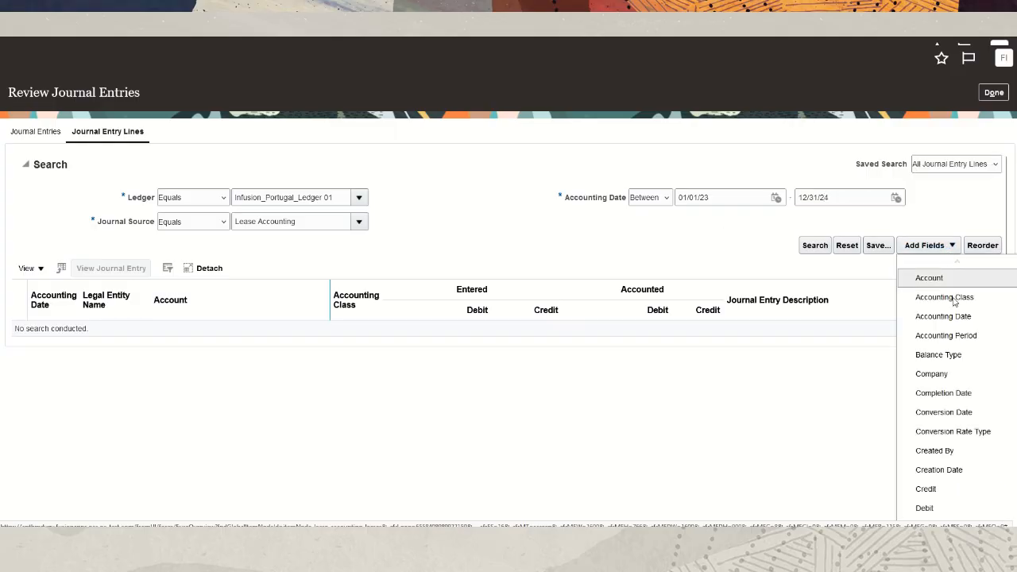
scroll(976, 458, "down", 1)
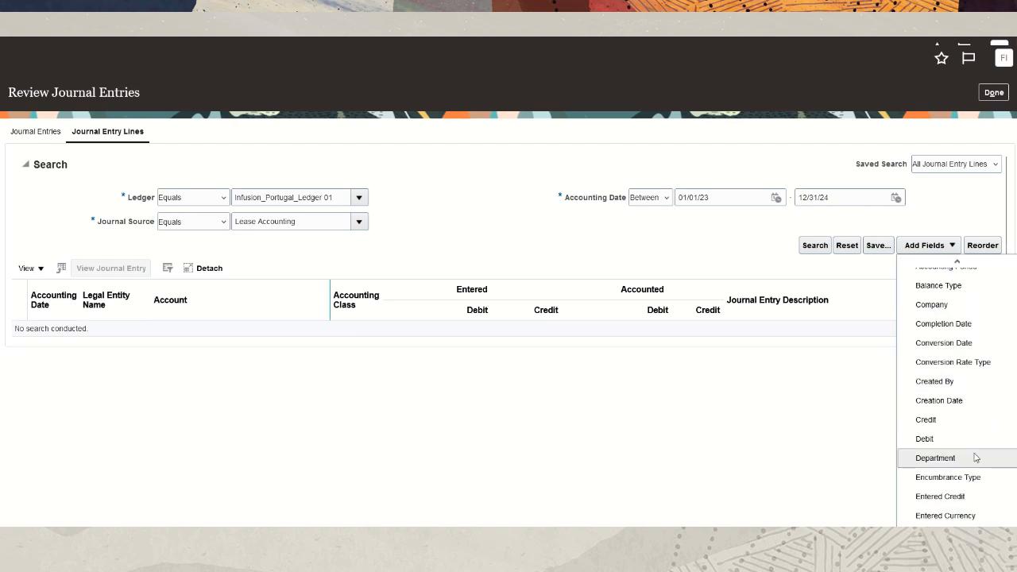
scroll(976, 458, "down", 1)
scroll(975, 458, "down", 2)
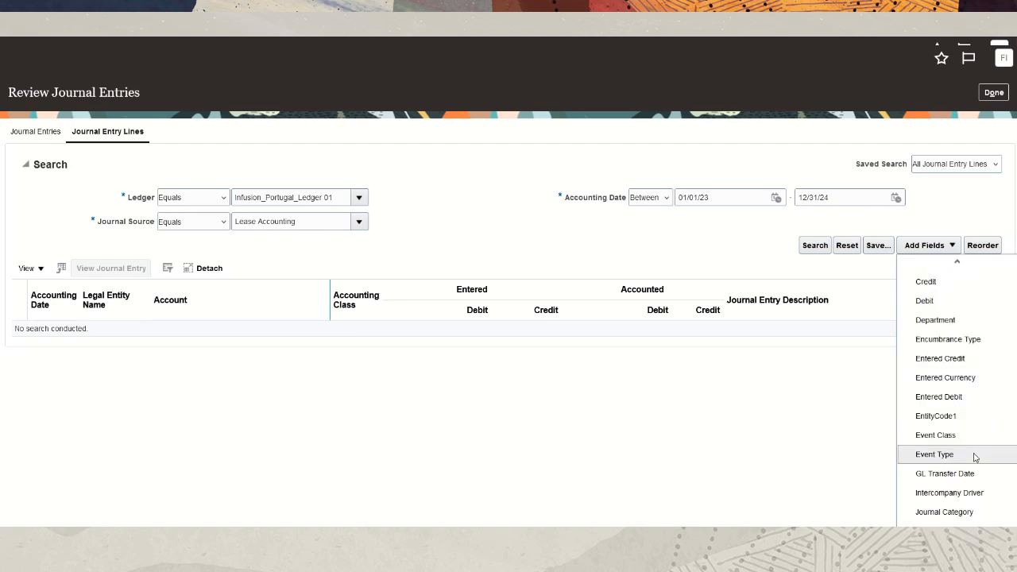
left_click(976, 464)
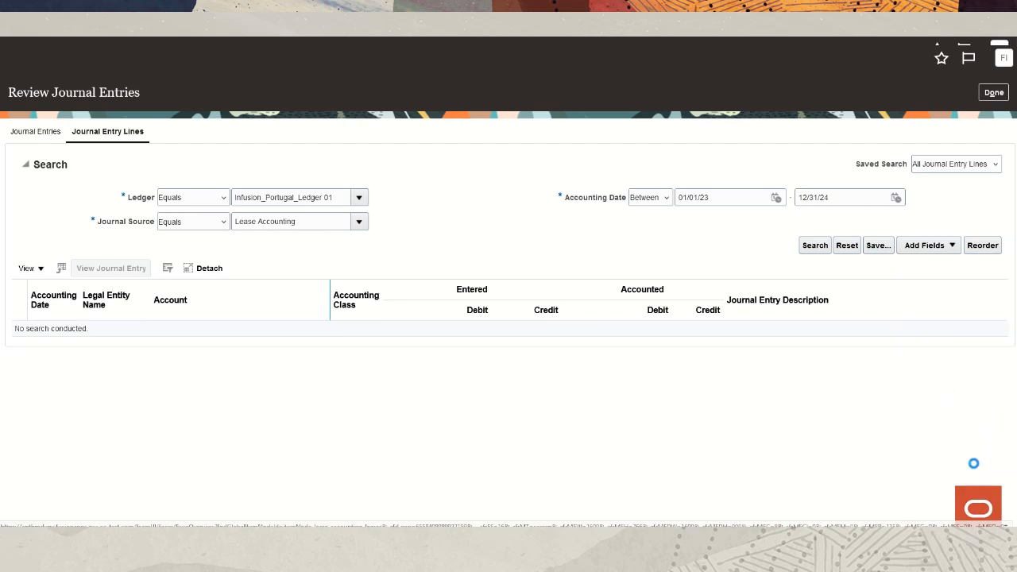
left_click(529, 224)
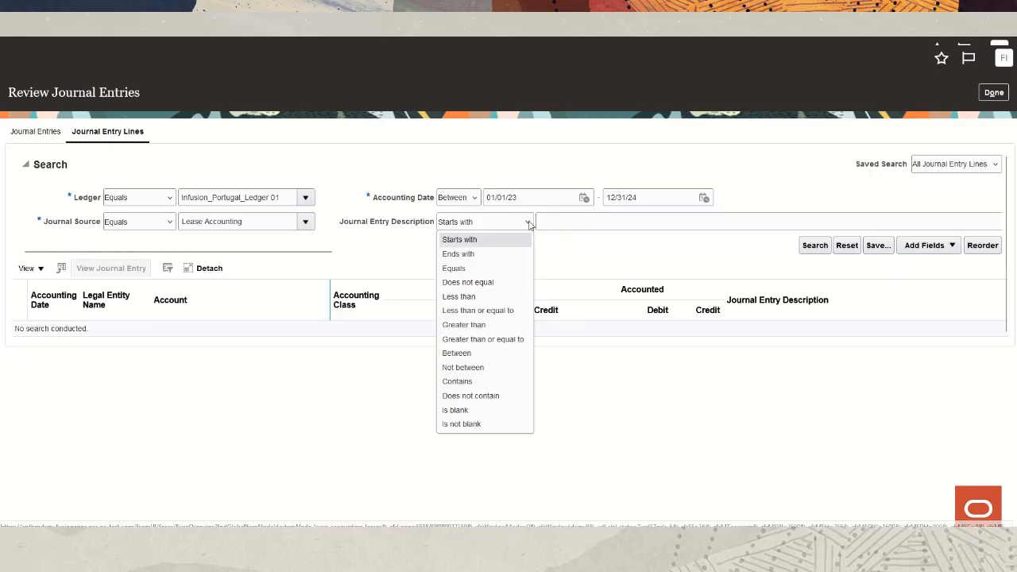
left_click(488, 382)
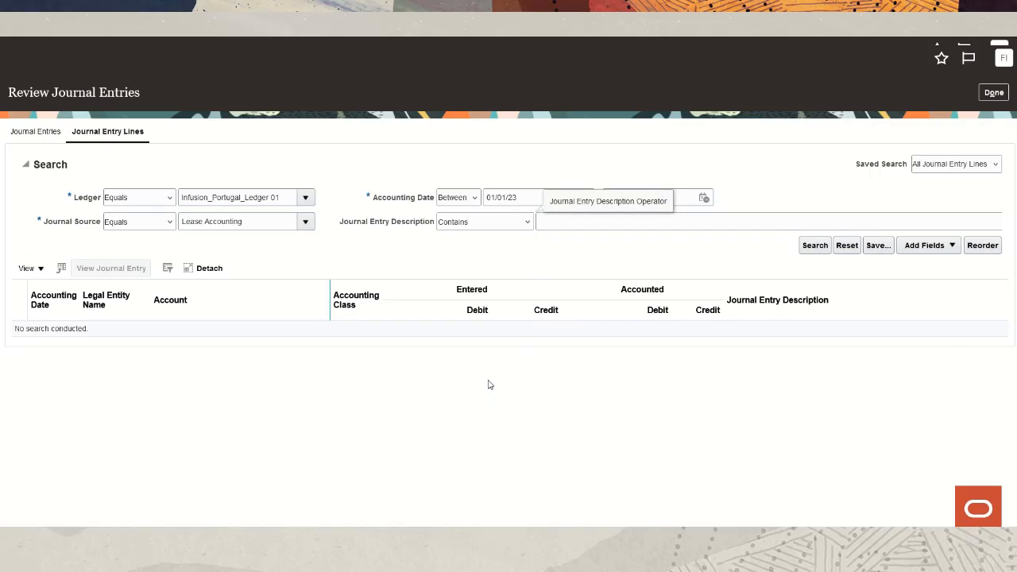
Search for journal entry lines whose description contains 1500 and look through the lines and transaction information
left_click(832, 218)
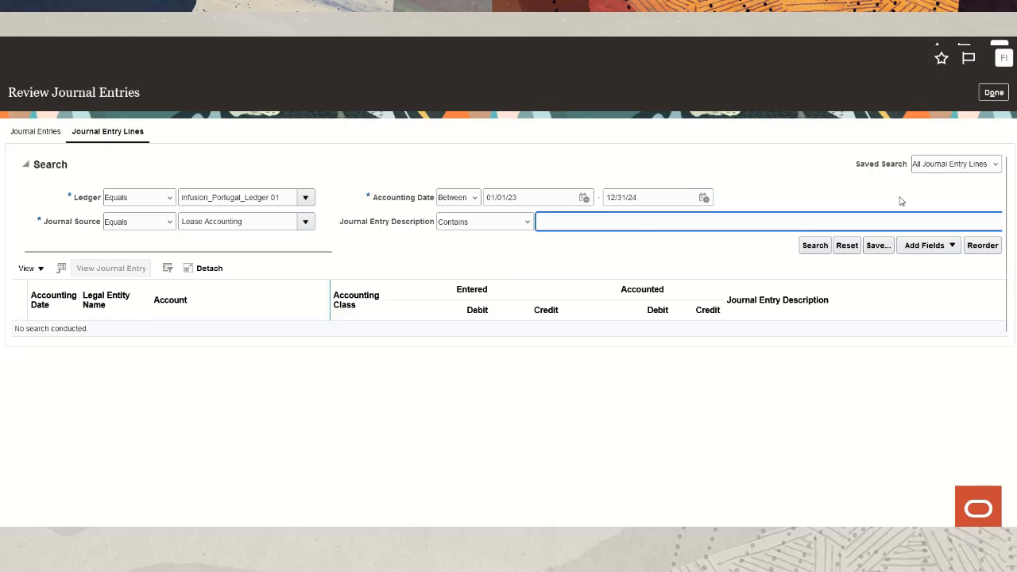
type("1500")
left_click(722, 251)
left_click(816, 245)
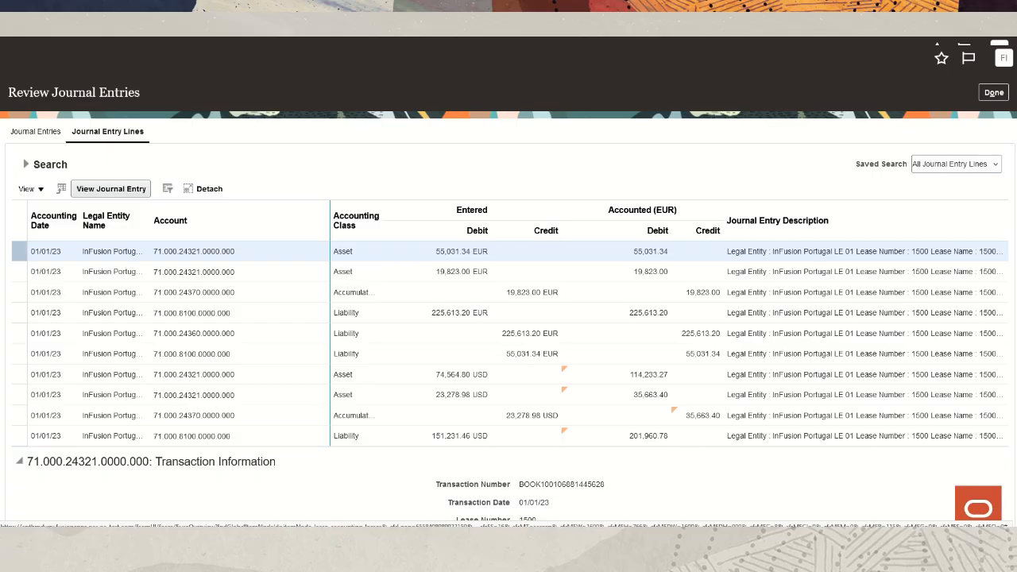
scroll(478, 82, "down", 3)
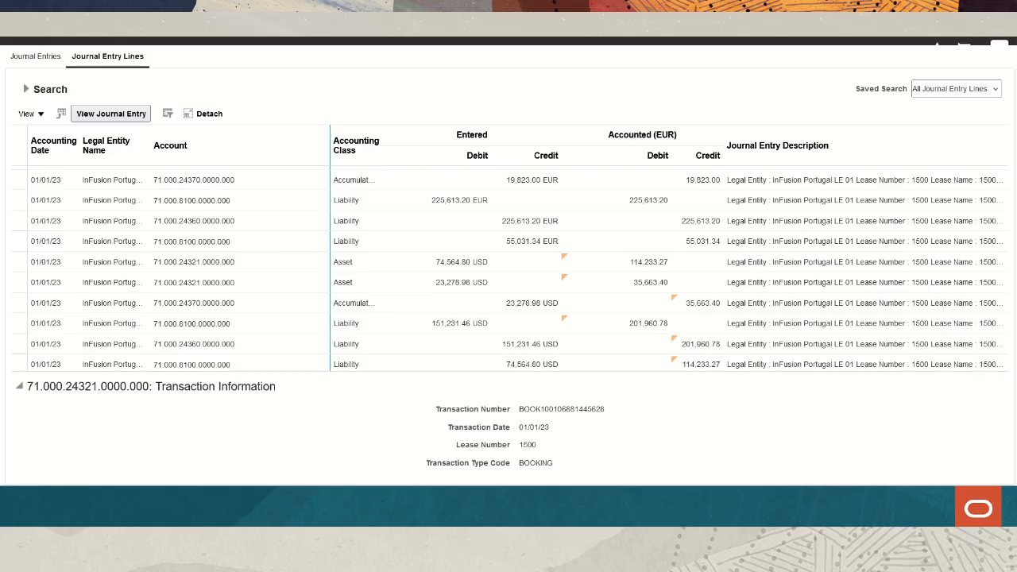